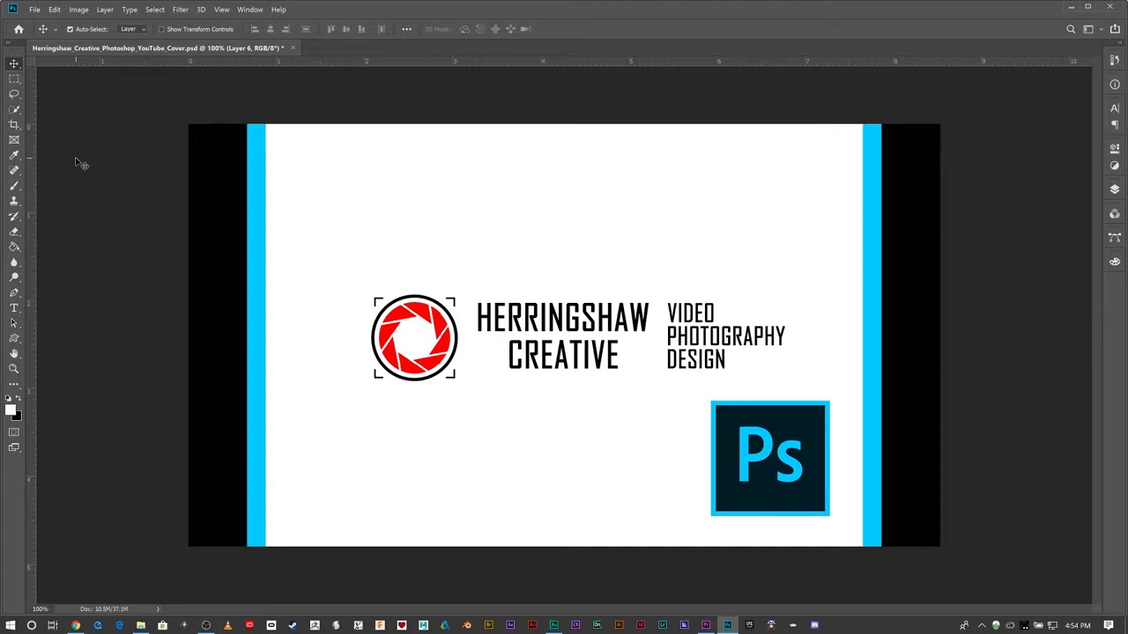
- Select the Brush tool and view its group of Brush, Pencil, Color Replacement and Mixer Brush
left_click(15, 188)
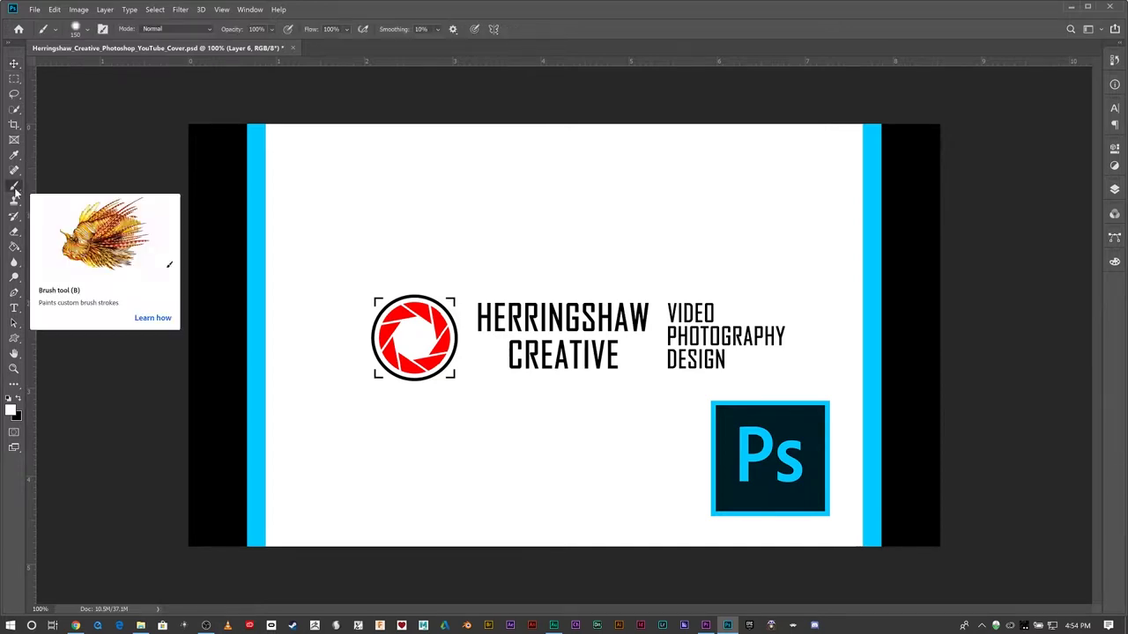
right_click(15, 189)
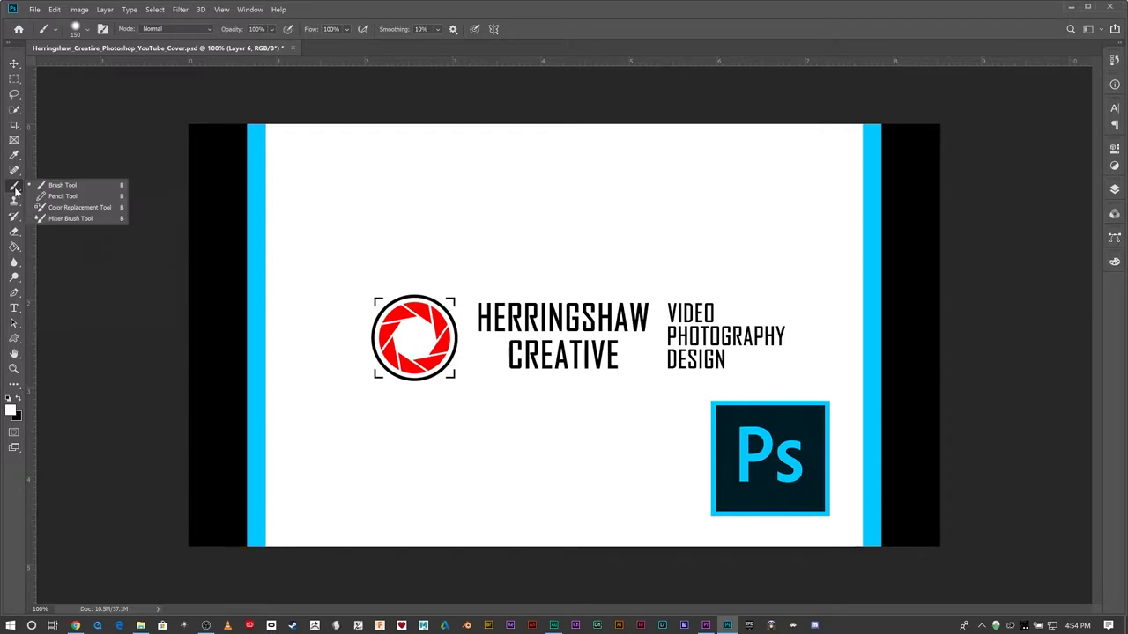
- Make black the foreground colour, then paint and undo a test stroke across the logo
left_click(69, 187)
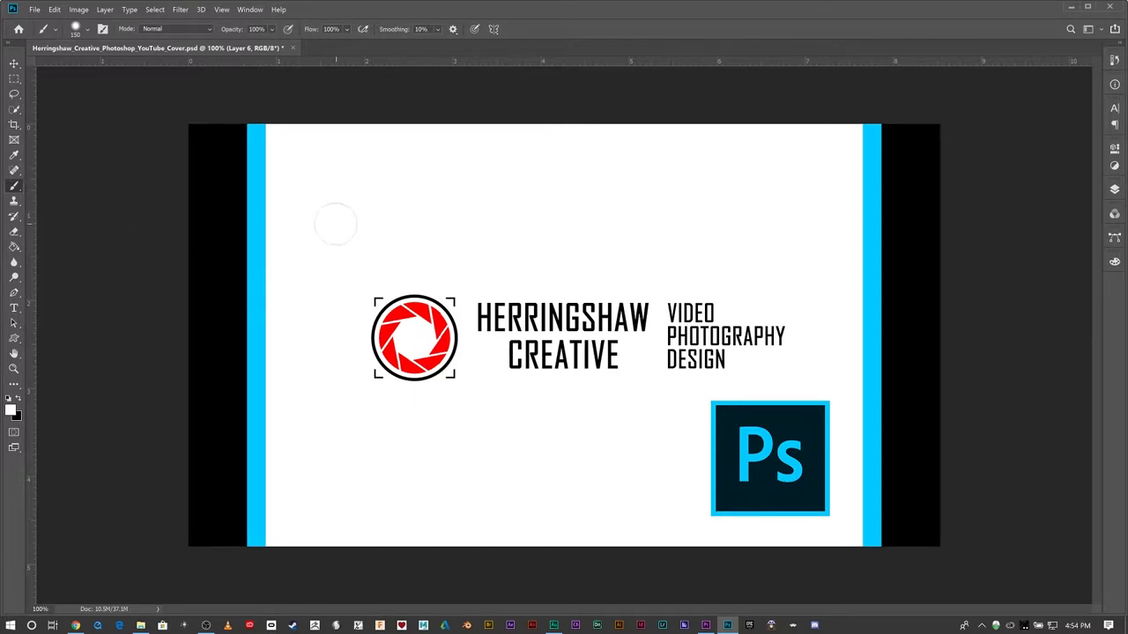
left_click(19, 398)
mouse_move(300, 275)
left_mouse_down()
mouse_move(432, 370)
mouse_move(855, 290)
mouse_move(340, 214)
left_mouse_up()
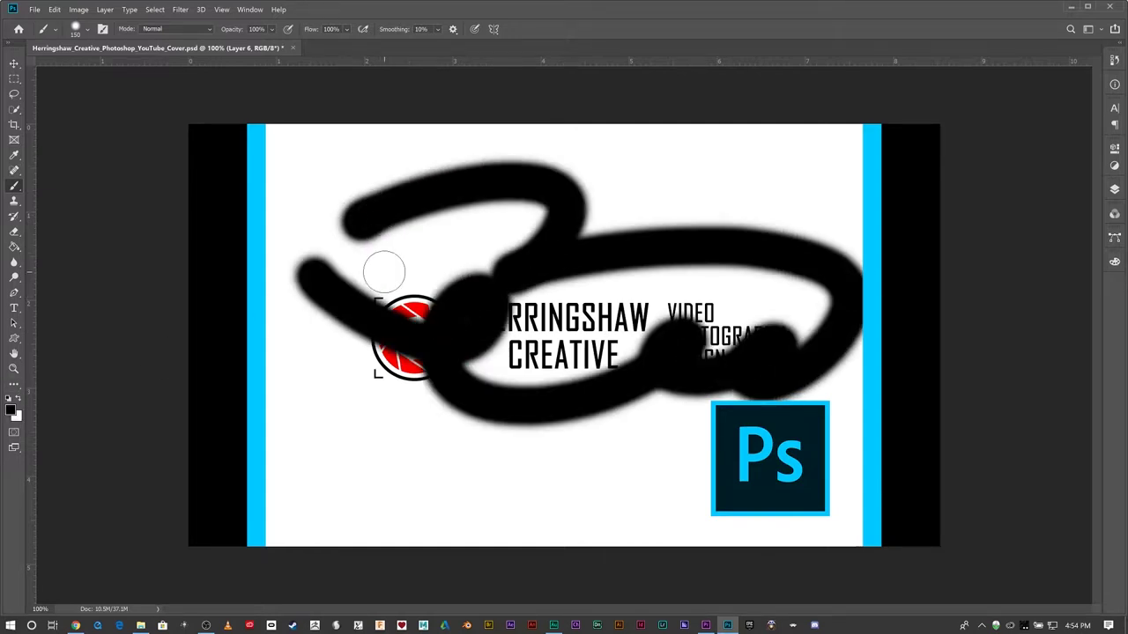
key("ctrl+z")
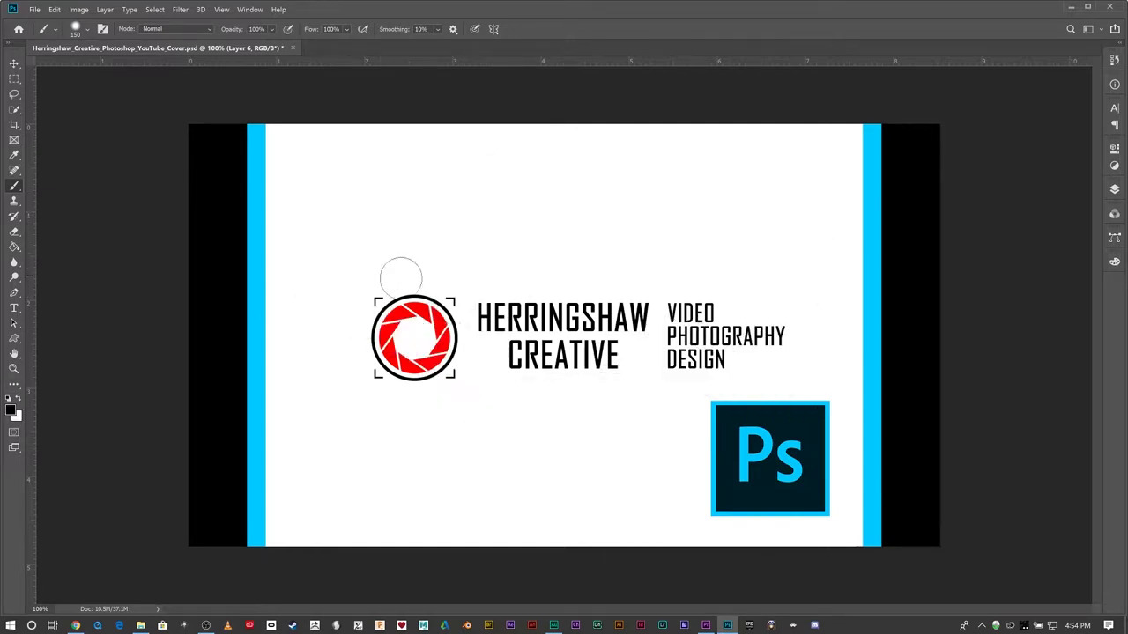
- After checking the tool presets, set the brush to 89 px size and 0% hardness
left_click(56, 31)
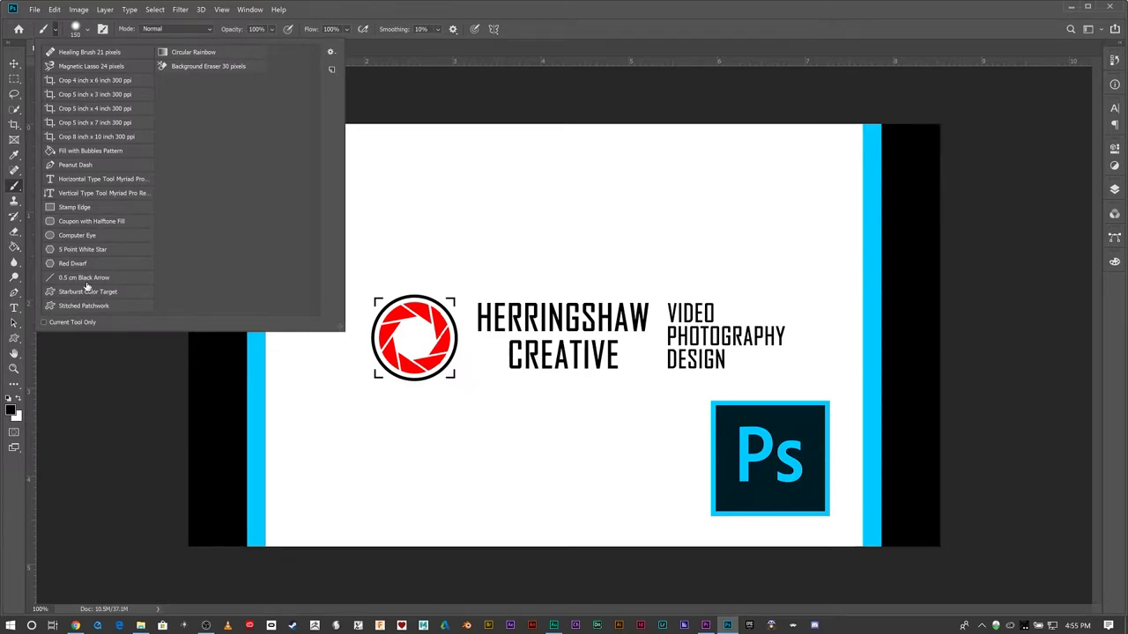
left_click(54, 31)
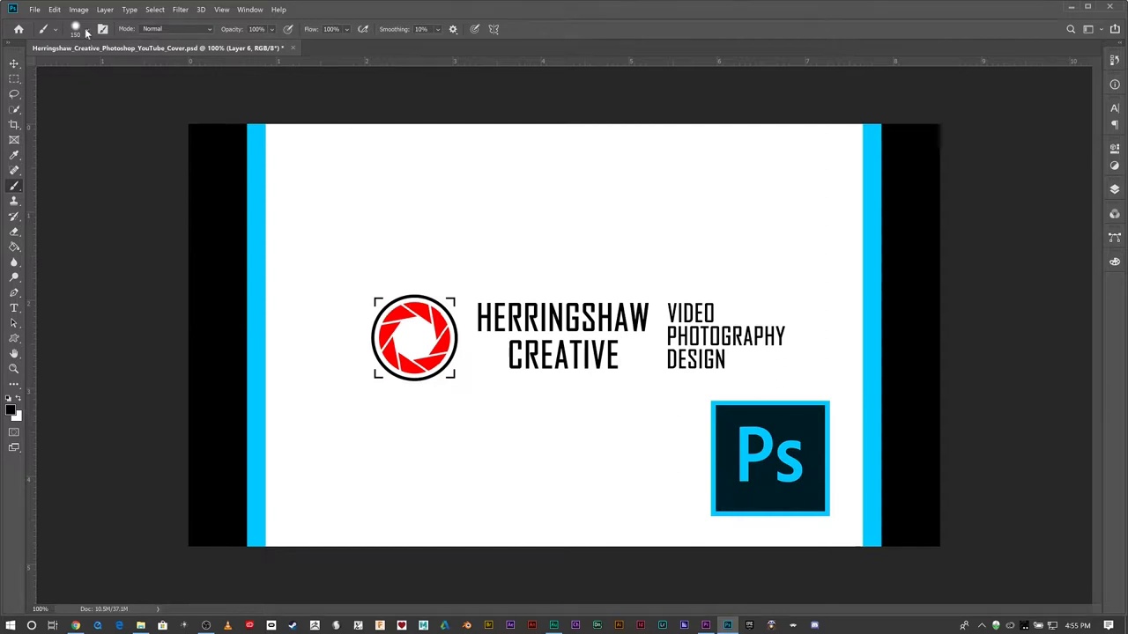
left_click(86, 33)
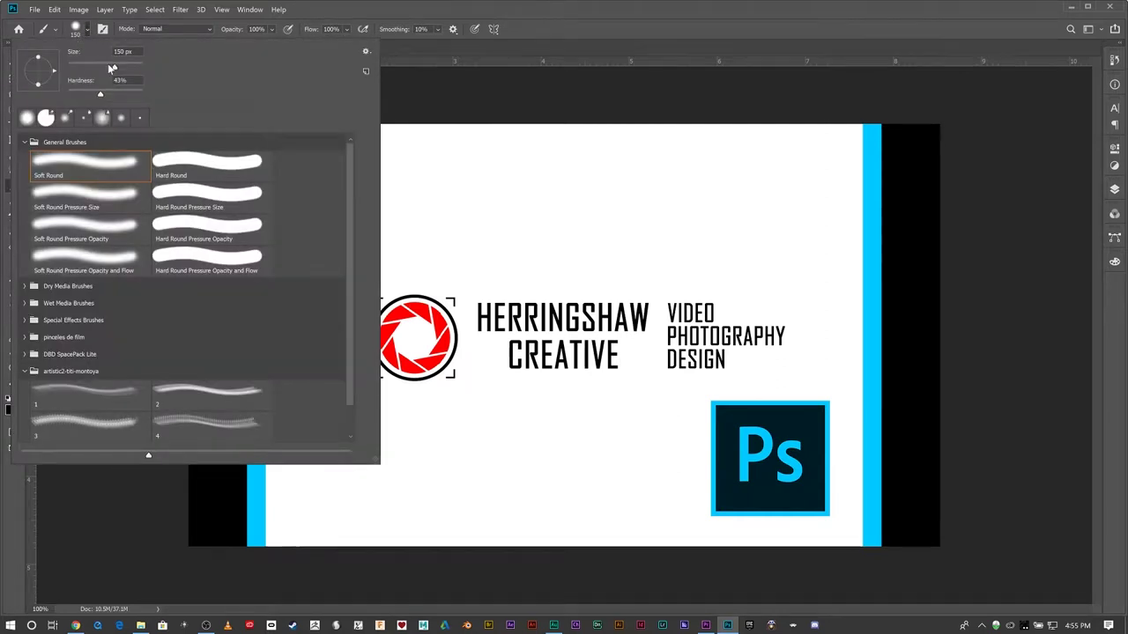
mouse_move(117, 68)
left_mouse_down()
mouse_move(100, 68)
mouse_move(84, 91)
left_mouse_up()
left_click_drag(145, 98, 65, 91)
left_click(496, 29)
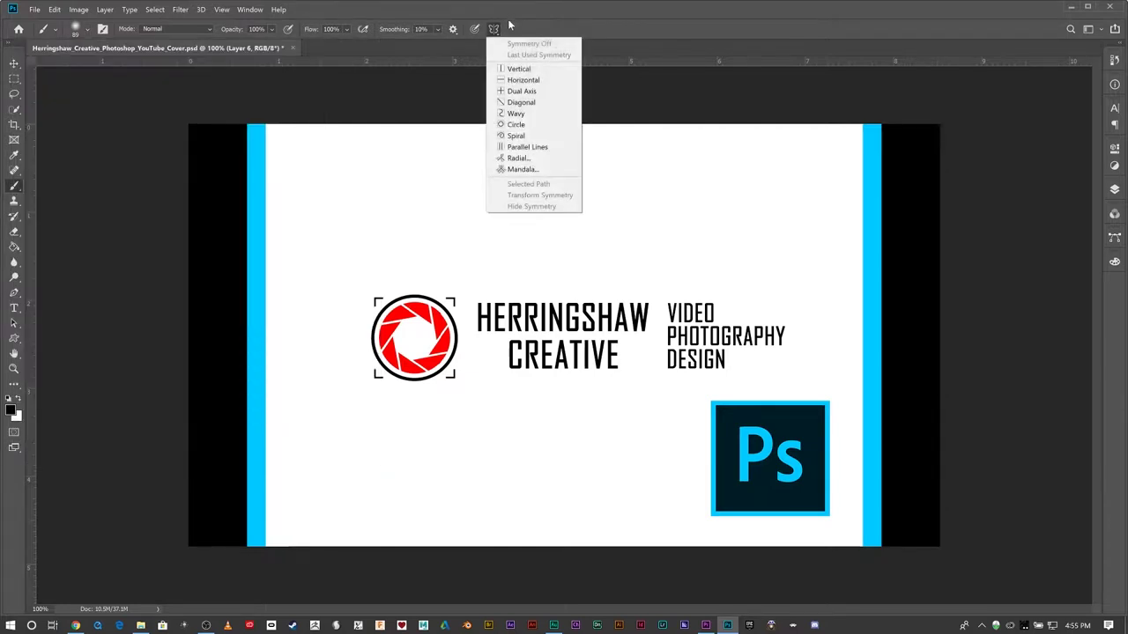
left_click(569, 32)
- With a 500 px brush, paint a soft black dot upper left and a 100% hard circle top centre
key("bracketright")
key("bracketright")
key("bracketright")
key("bracketright")
key("bracketright")
key("bracketright")
key("bracketright")
key("bracketright")
key("bracketright")
key("bracketright")
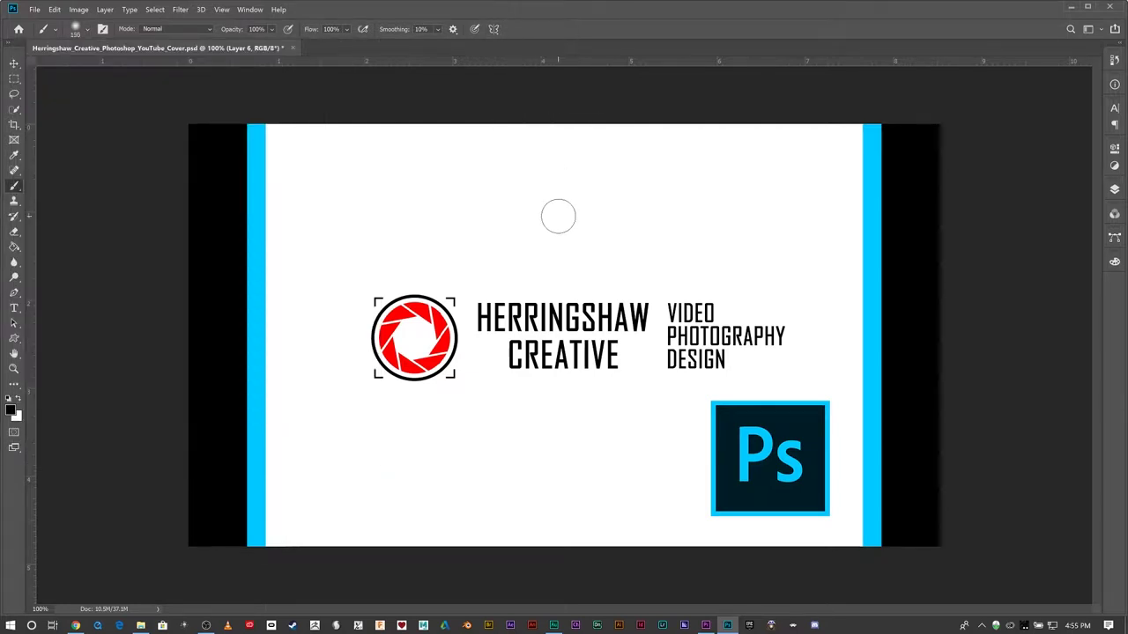
left_click(385, 217)
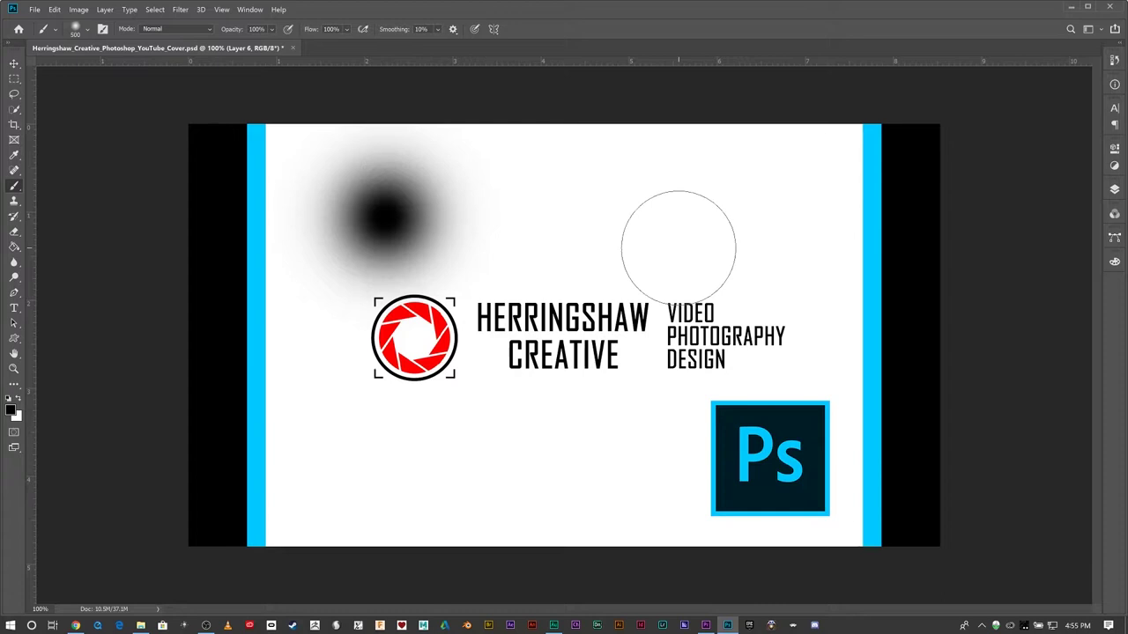
left_click(87, 32)
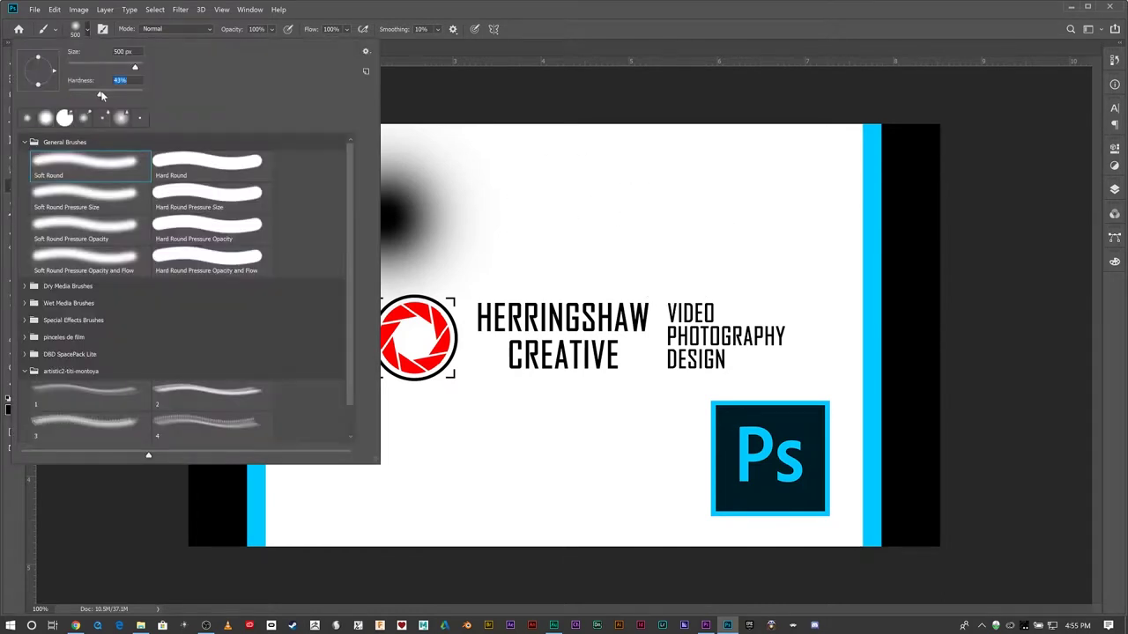
key("Return")
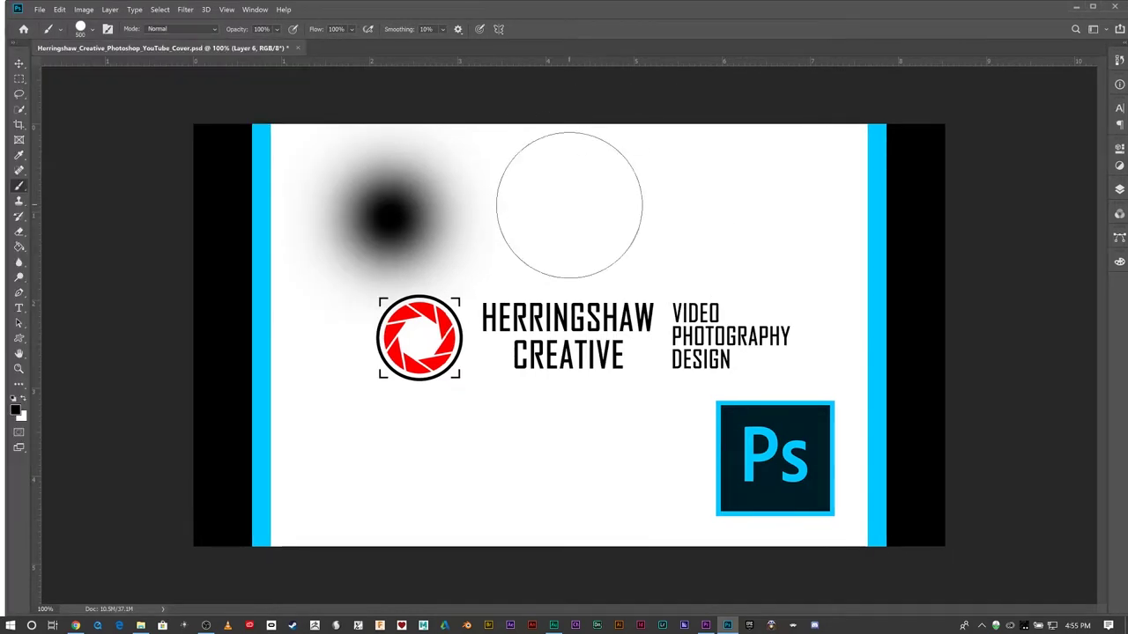
left_click(569, 212)
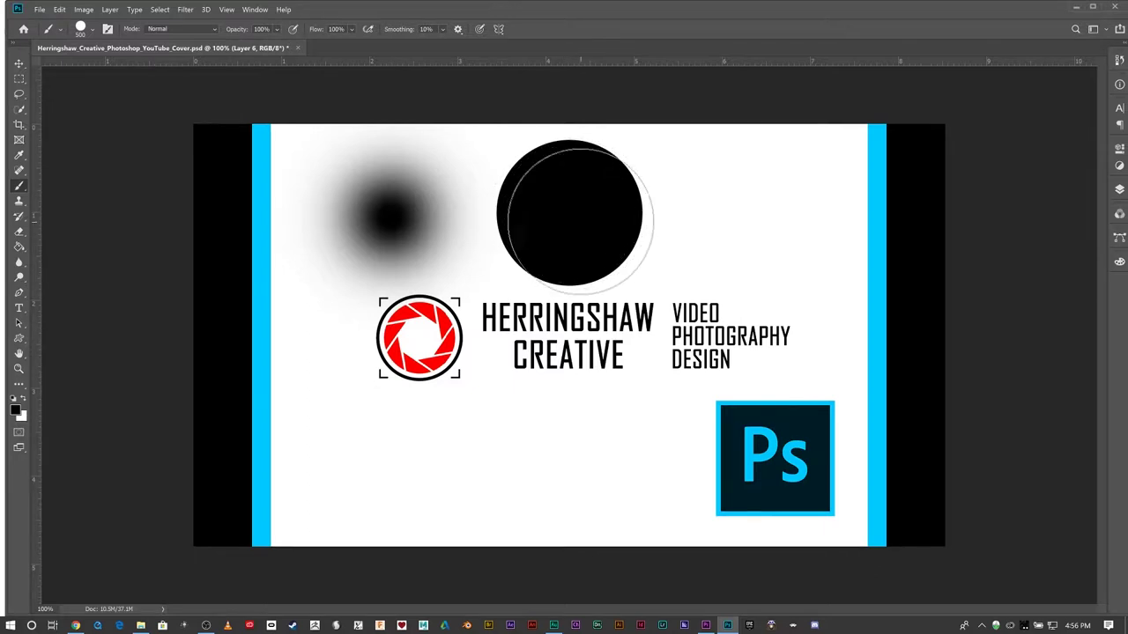
left_click(92, 29)
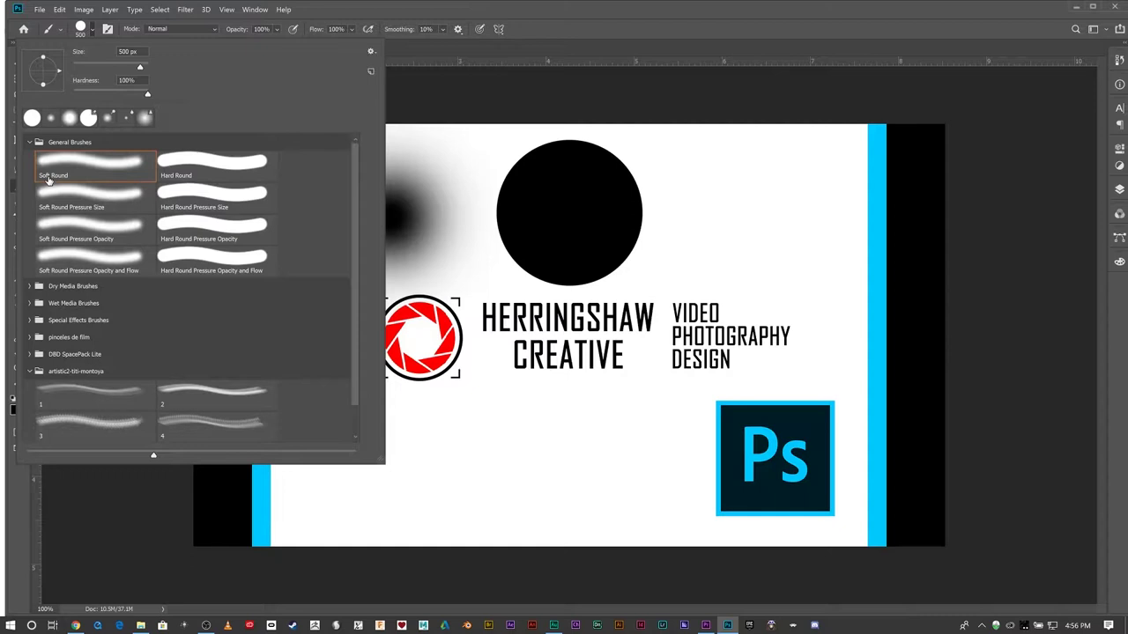
- Choose Kyle's Ultimate Pastel Palooza from Dry Media Brushes and paint textured black strokes below the logo
left_click(29, 142)
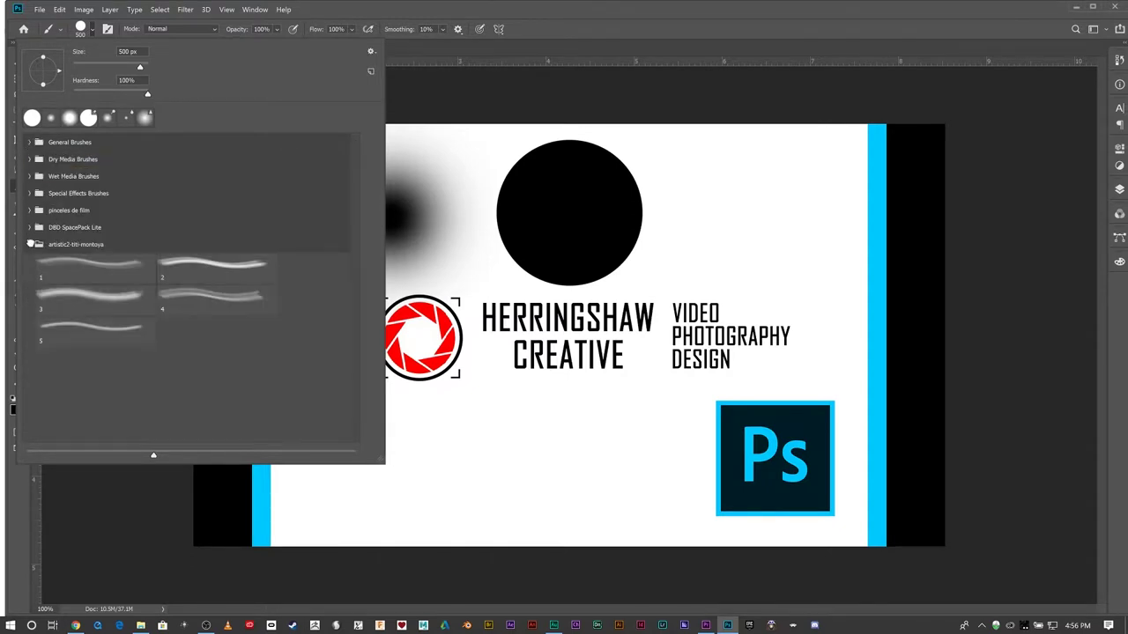
left_click(30, 244)
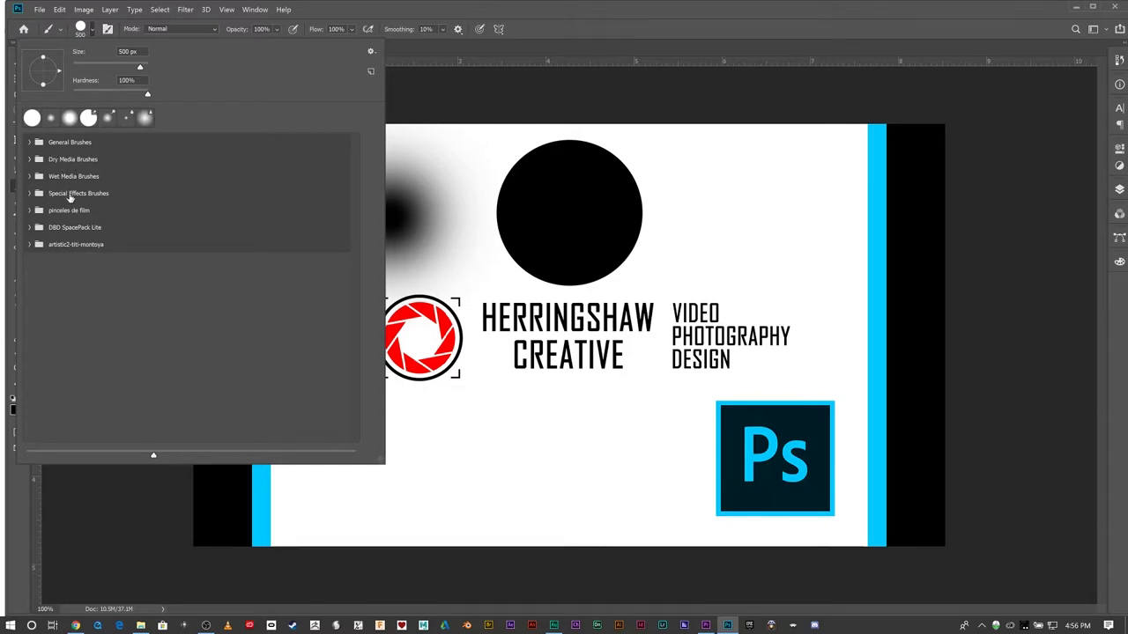
left_click(29, 142)
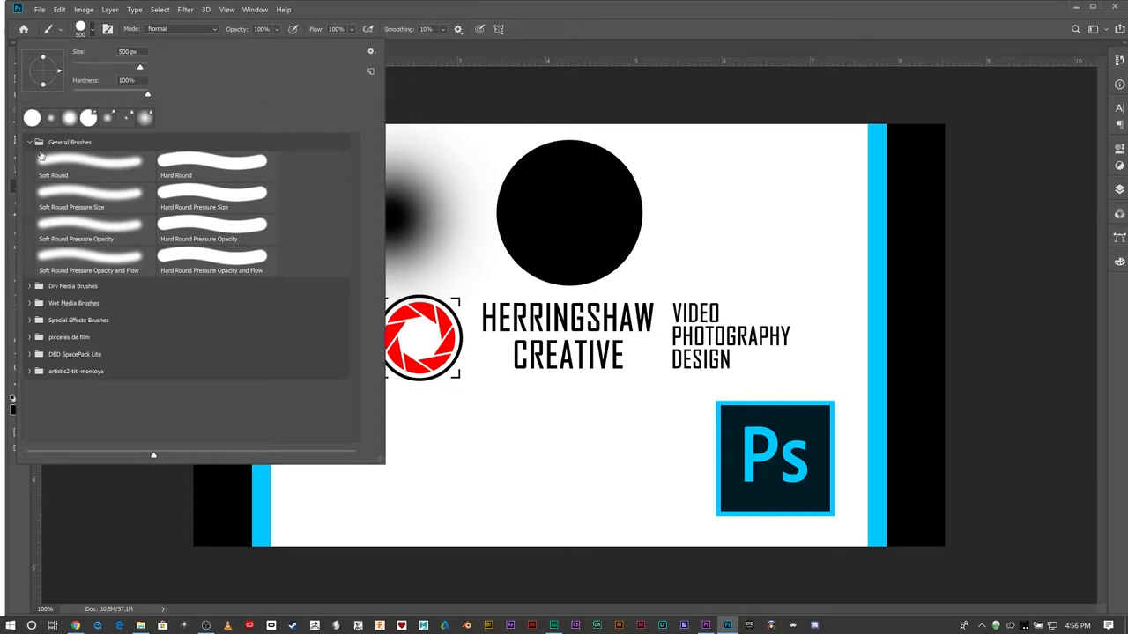
left_click(29, 142)
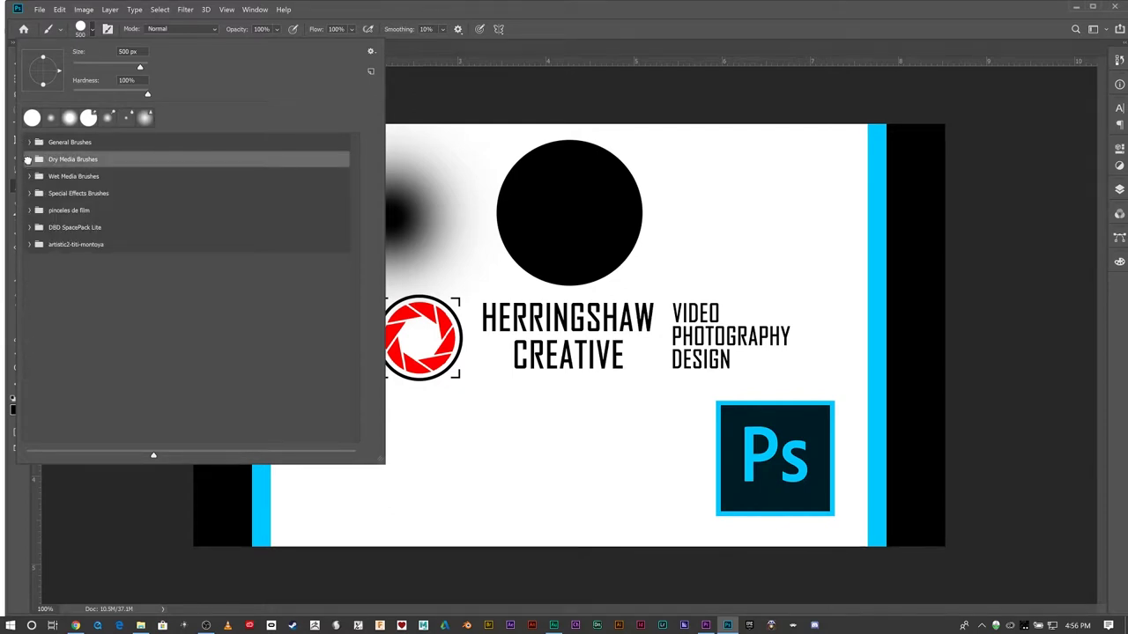
left_click(28, 160)
left_click(81, 227)
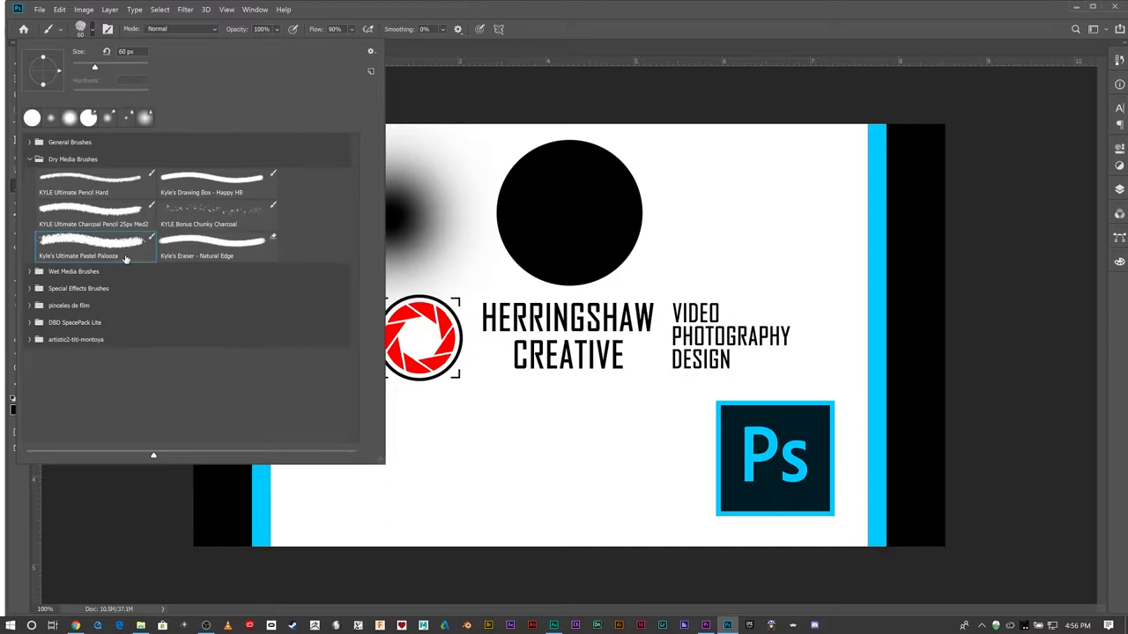
left_click(449, 465)
mouse_move(492, 458)
left_mouse_down()
mouse_move(528, 426)
mouse_move(613, 405)
mouse_move(637, 370)
mouse_move(650, 404)
mouse_move(637, 464)
mouse_move(560, 471)
mouse_move(513, 496)
mouse_move(462, 456)
mouse_move(451, 419)
mouse_move(526, 370)
mouse_move(515, 303)
mouse_move(429, 251)
left_mouse_up()
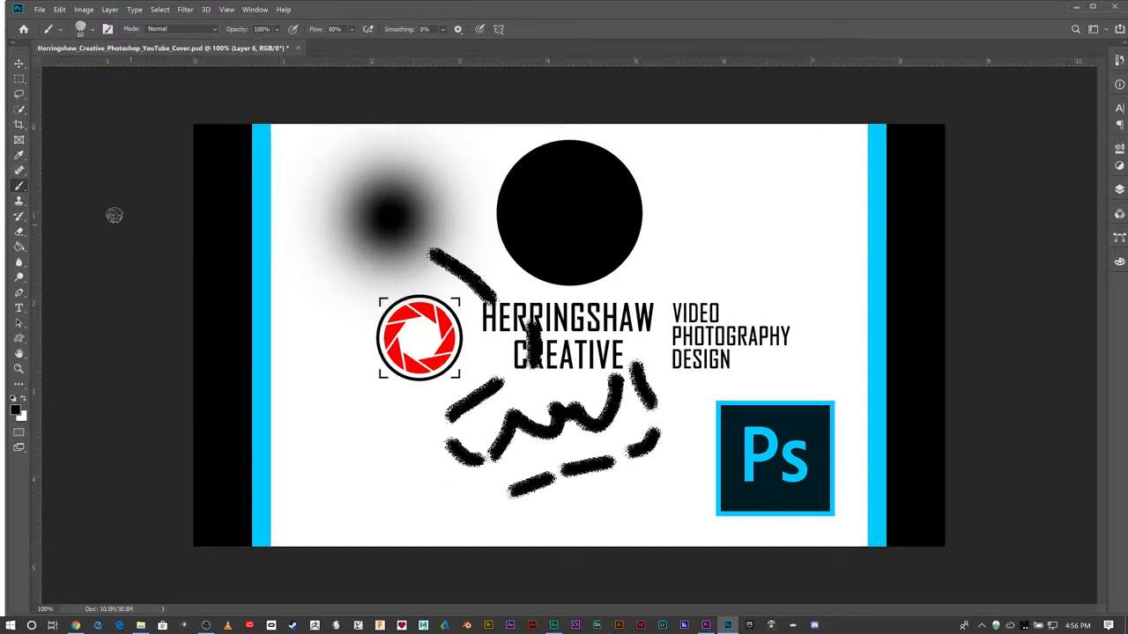
- Paint grey strokes near the top centre with a Real Oils brush from Wet Media Brushes
right_click(22, 189)
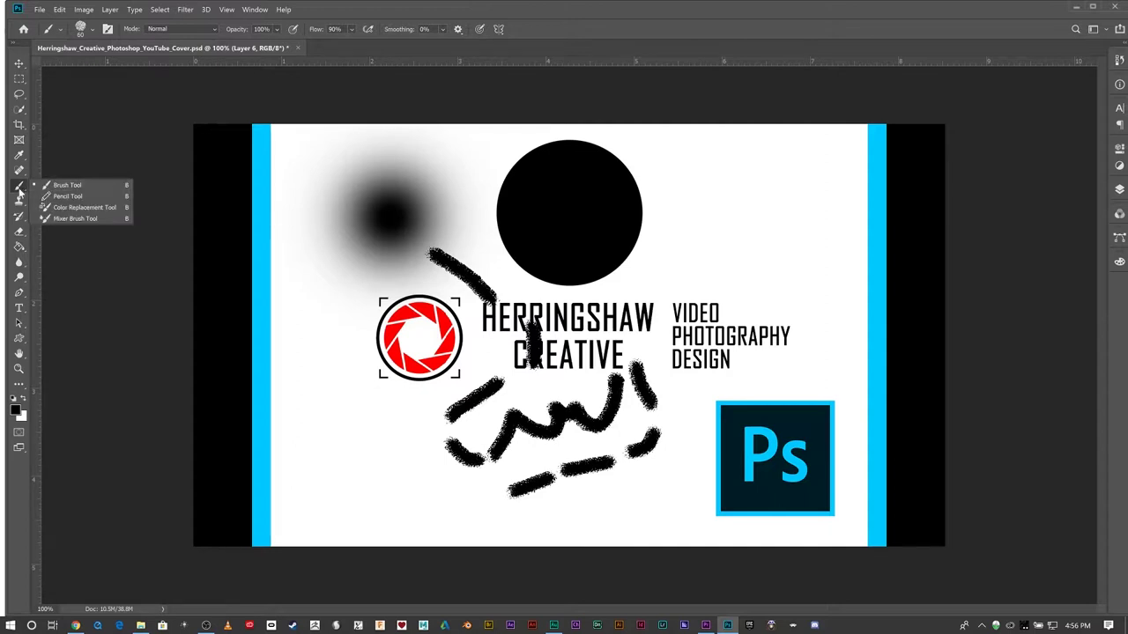
left_click(81, 29)
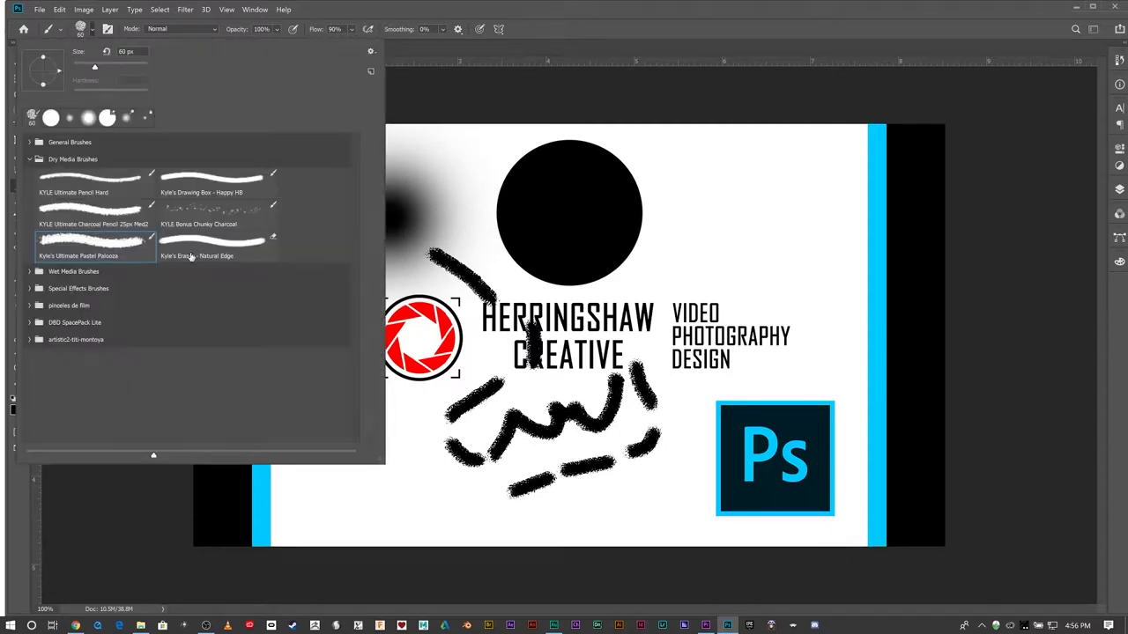
left_click(29, 160)
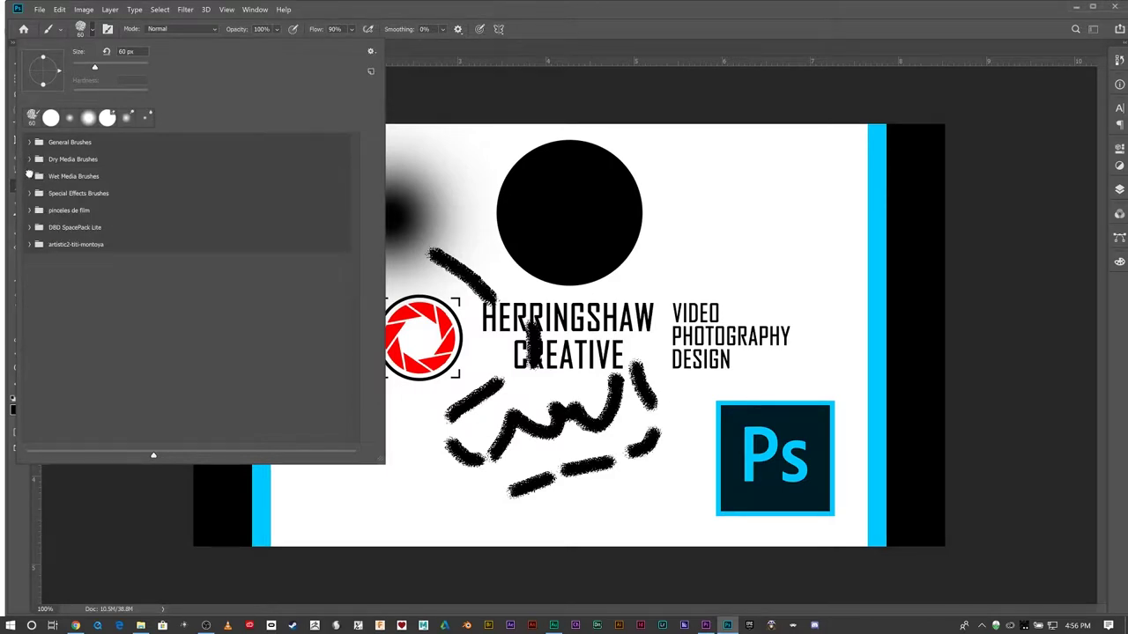
left_click(29, 176)
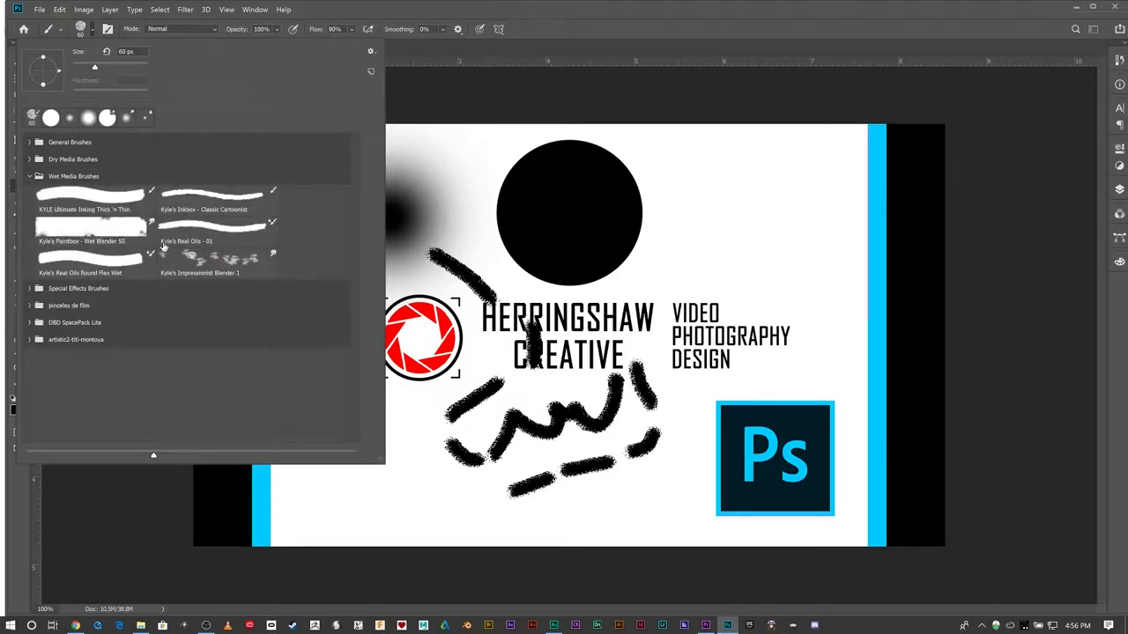
left_click(185, 240)
left_click(422, 188)
mouse_move(432, 202)
left_mouse_down()
mouse_move(476, 198)
mouse_move(488, 147)
mouse_move(494, 157)
mouse_move(500, 148)
mouse_move(437, 148)
mouse_move(421, 159)
mouse_move(449, 181)
left_mouse_up()
- Select Kyle's Concept Brushes - Scratch Blend from the Special Effects Brushes folder
left_click(91, 30)
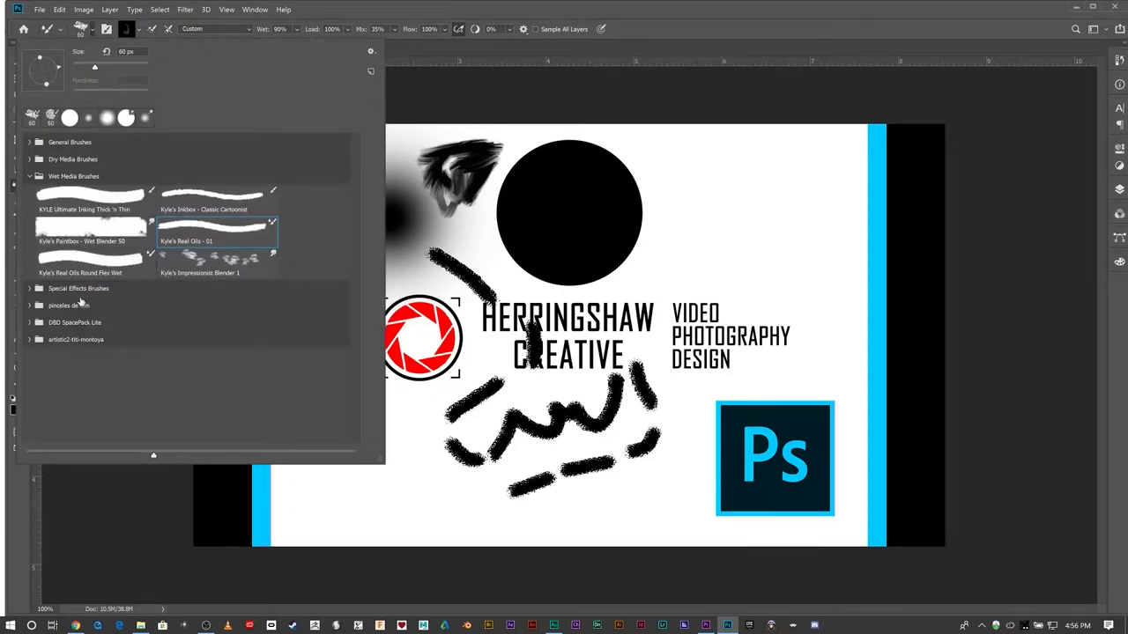
left_click(28, 289)
left_click(29, 176)
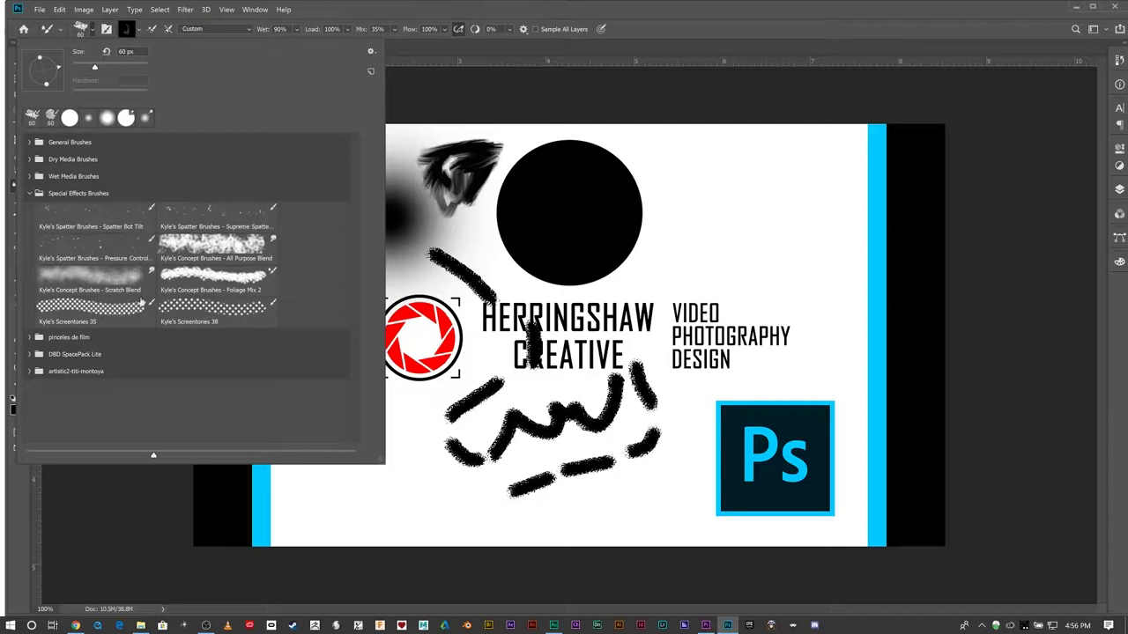
left_click(109, 276)
- Smudge across HERRINGSHAW CREATIVE and the circle's lower-right edge, then pick Kyle's Screentones 35
left_click(731, 238)
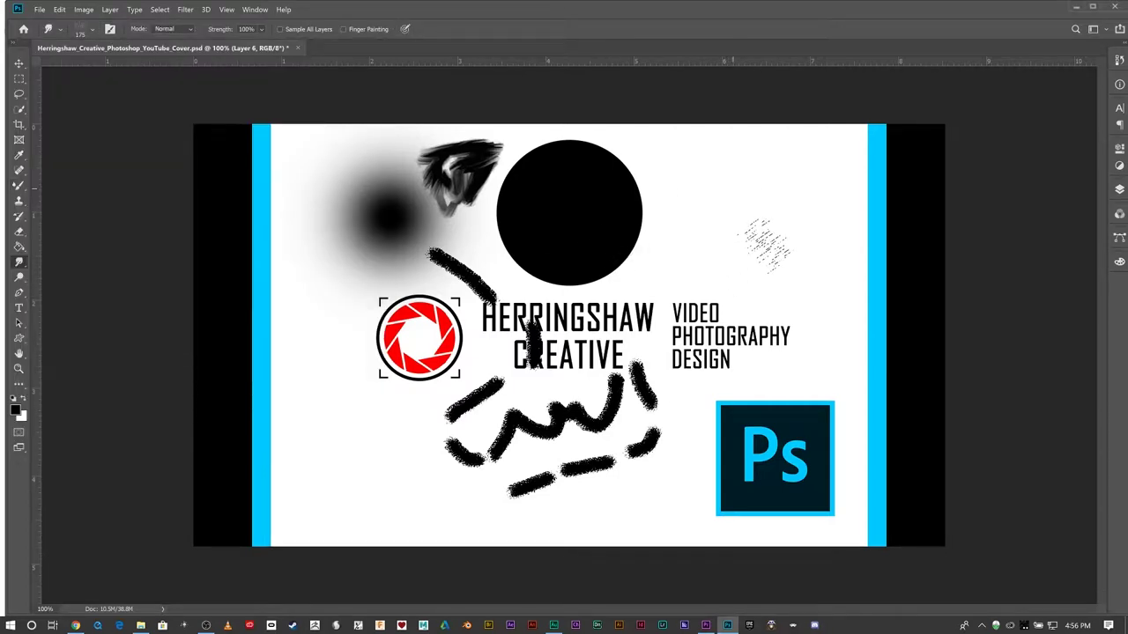
mouse_move(776, 274)
left_mouse_down()
mouse_move(652, 335)
mouse_move(590, 265)
mouse_move(687, 340)
left_mouse_up()
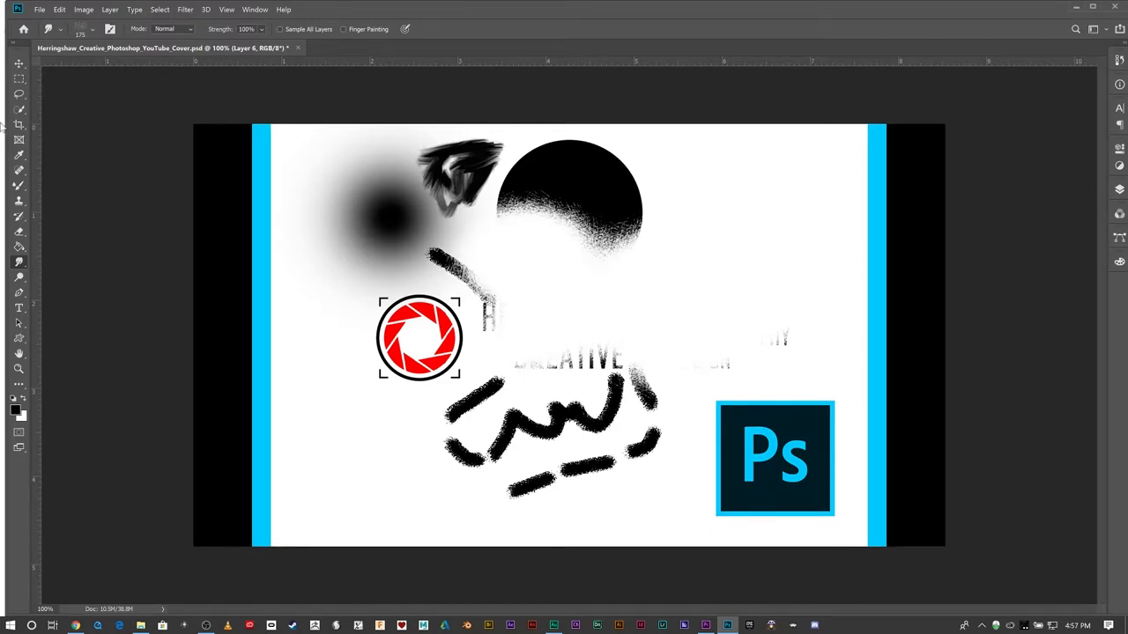
left_click(91, 30)
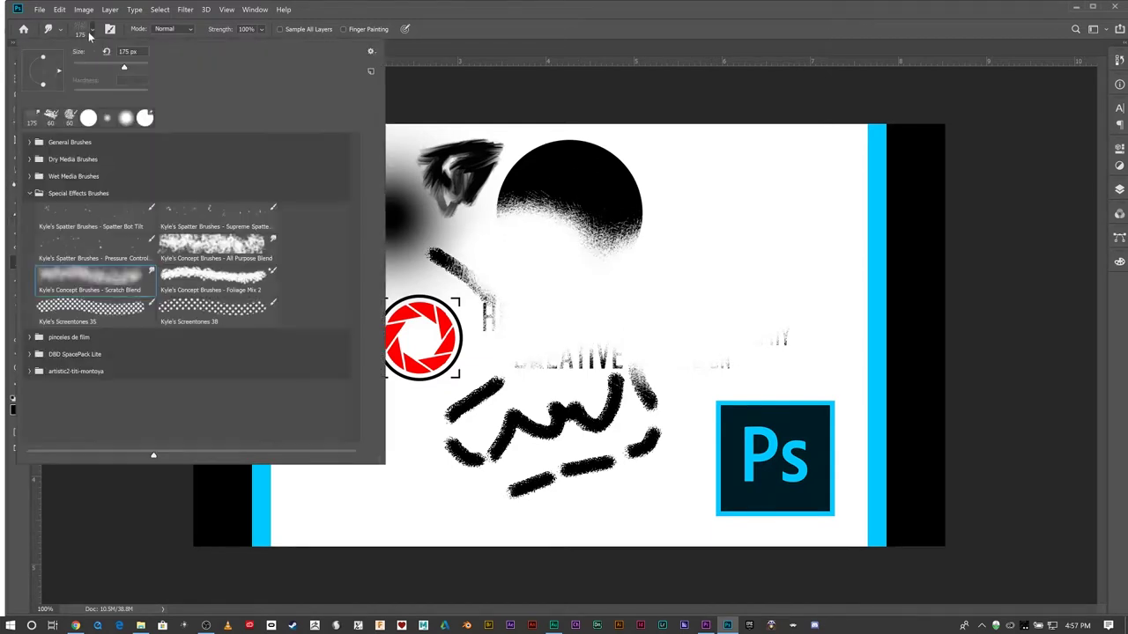
left_click(91, 306)
- Paint a screentone scribble over the upper-left area, check the preset options, then switch to Chrome
left_click(571, 95)
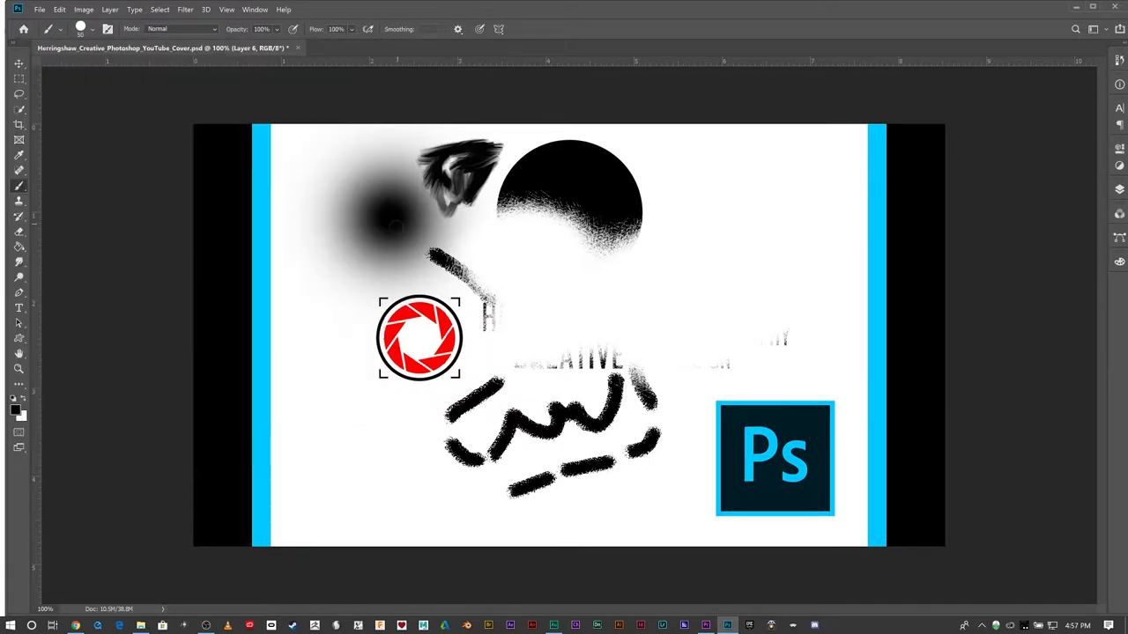
mouse_move(392, 236)
left_mouse_down()
mouse_move(467, 234)
mouse_move(414, 214)
mouse_move(444, 169)
mouse_move(348, 165)
left_mouse_up()
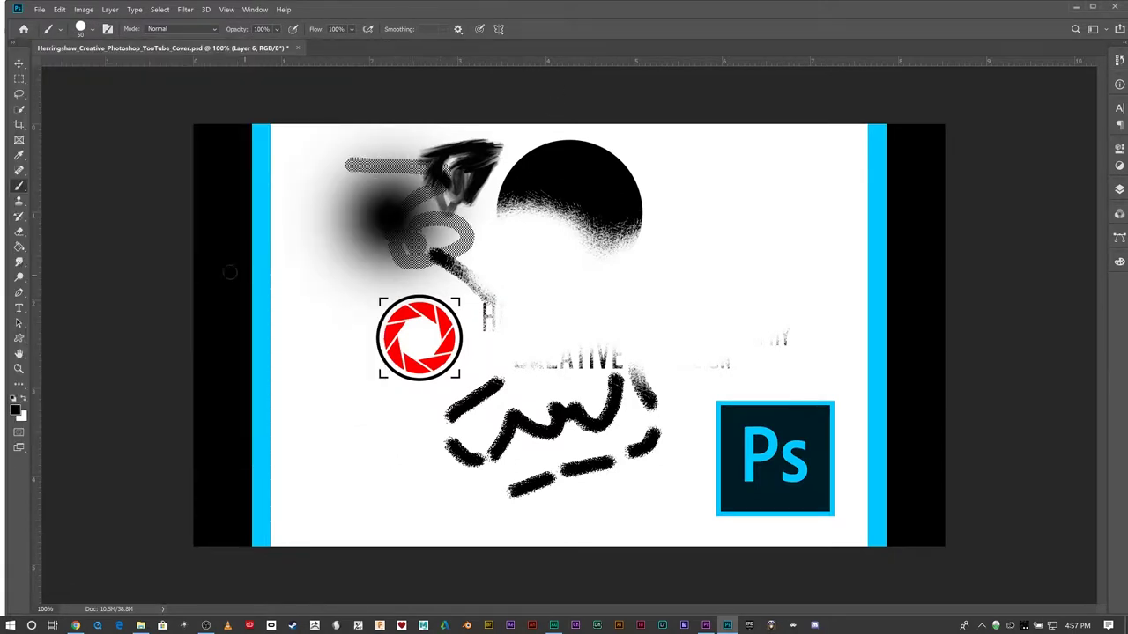
left_click(91, 31)
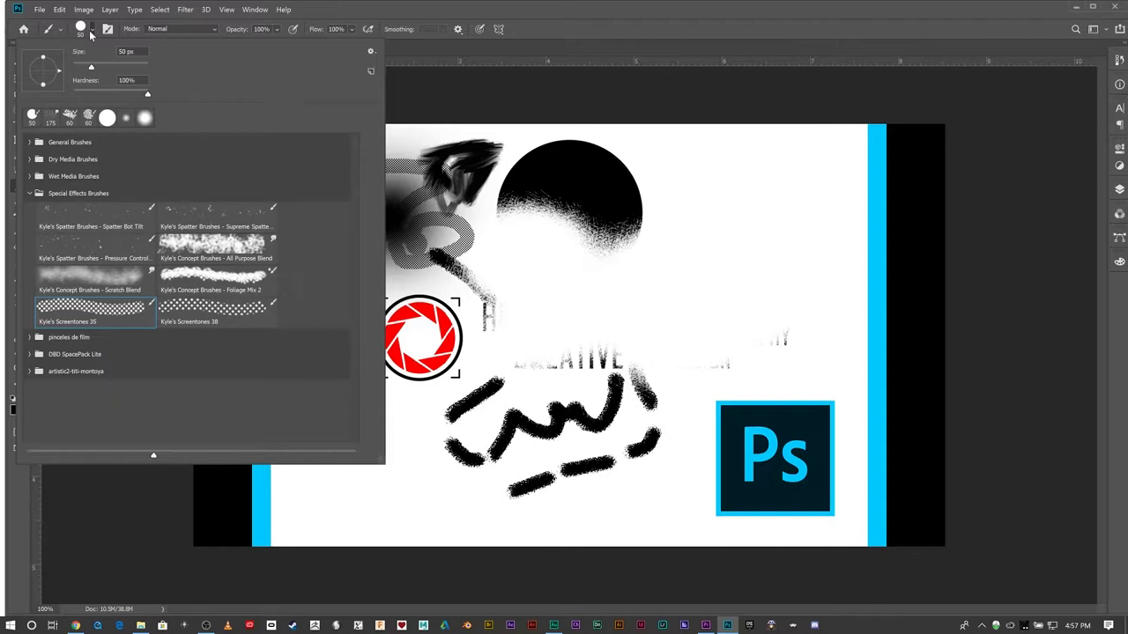
left_click(371, 51)
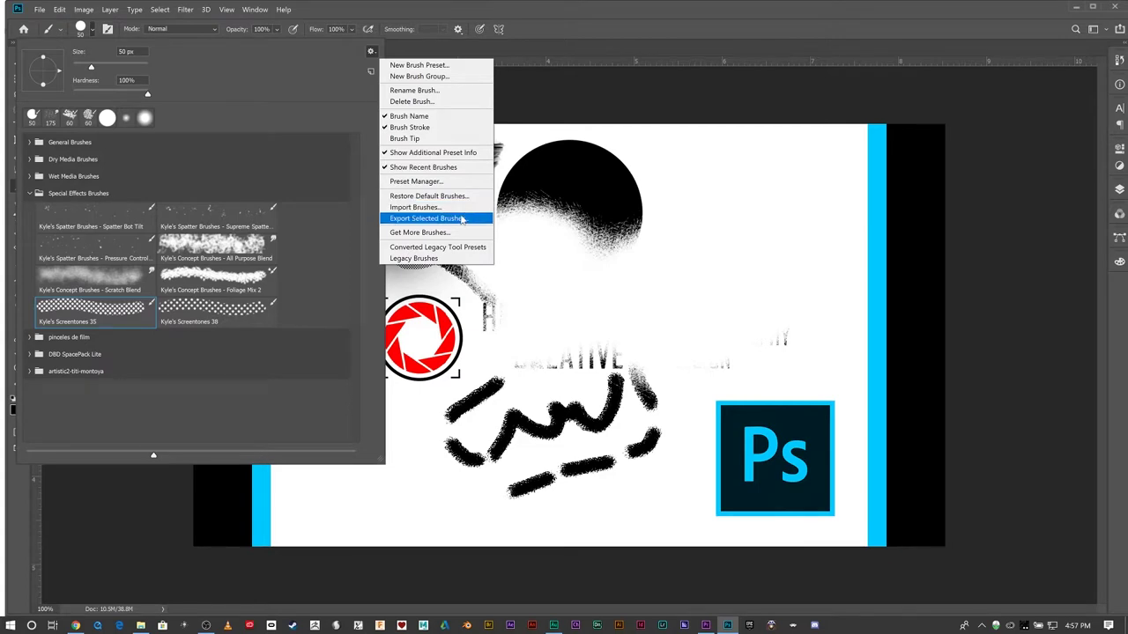
left_click(77, 625)
- In a new maximized Chrome tab, search for brusheezy and open the Free Photoshop Brushes result
left_click(185, 24)
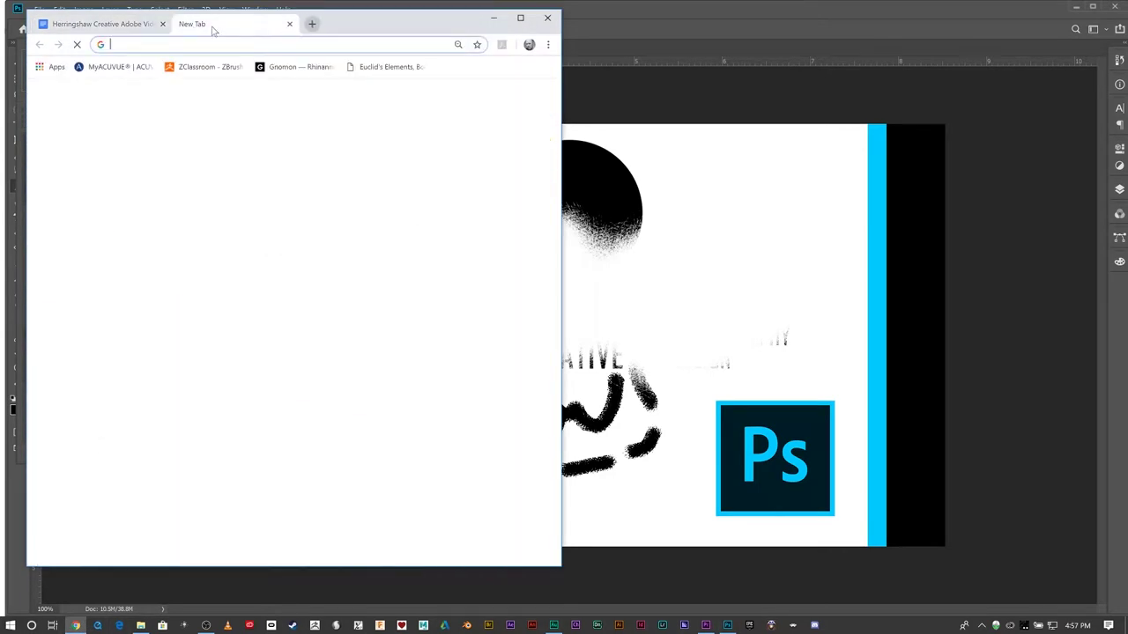
left_click(520, 17)
type("br")
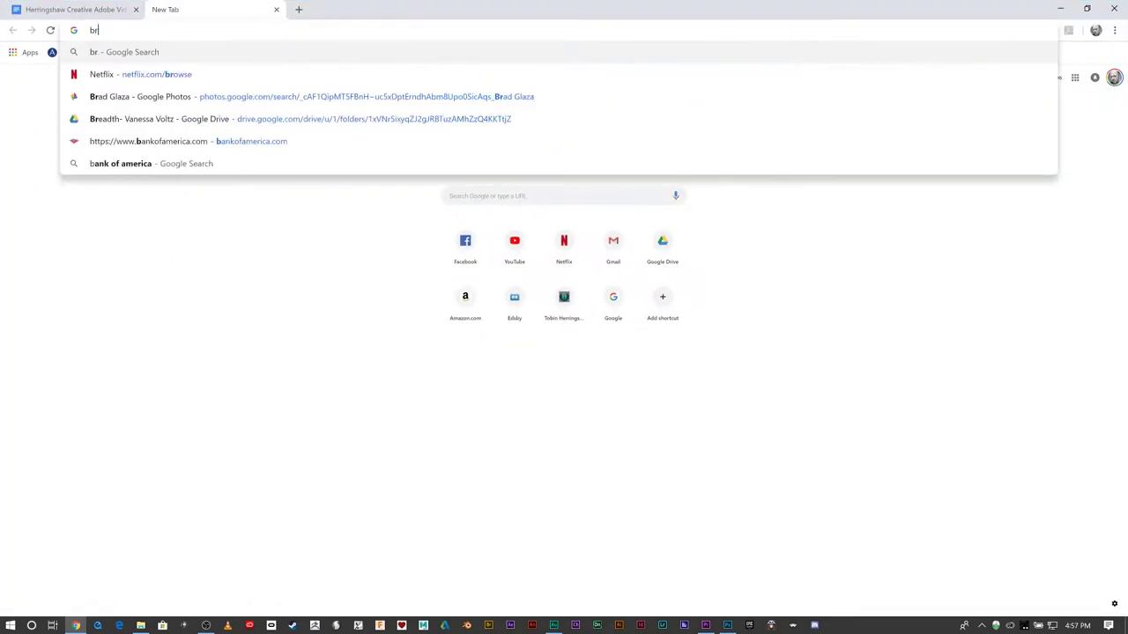
type("usheezy")
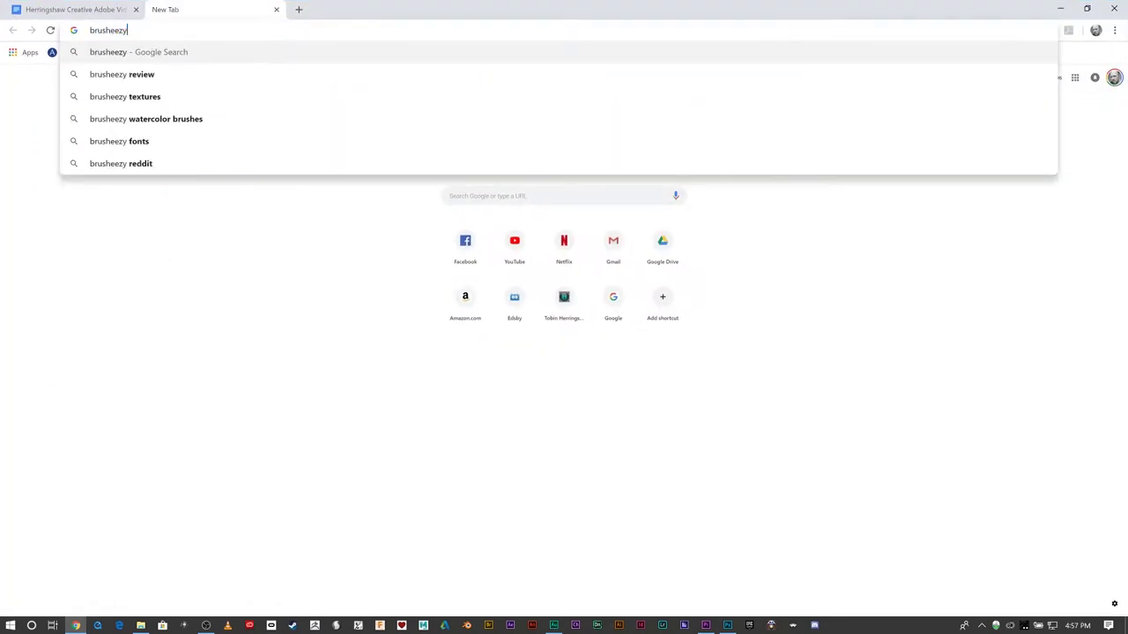
key("Return")
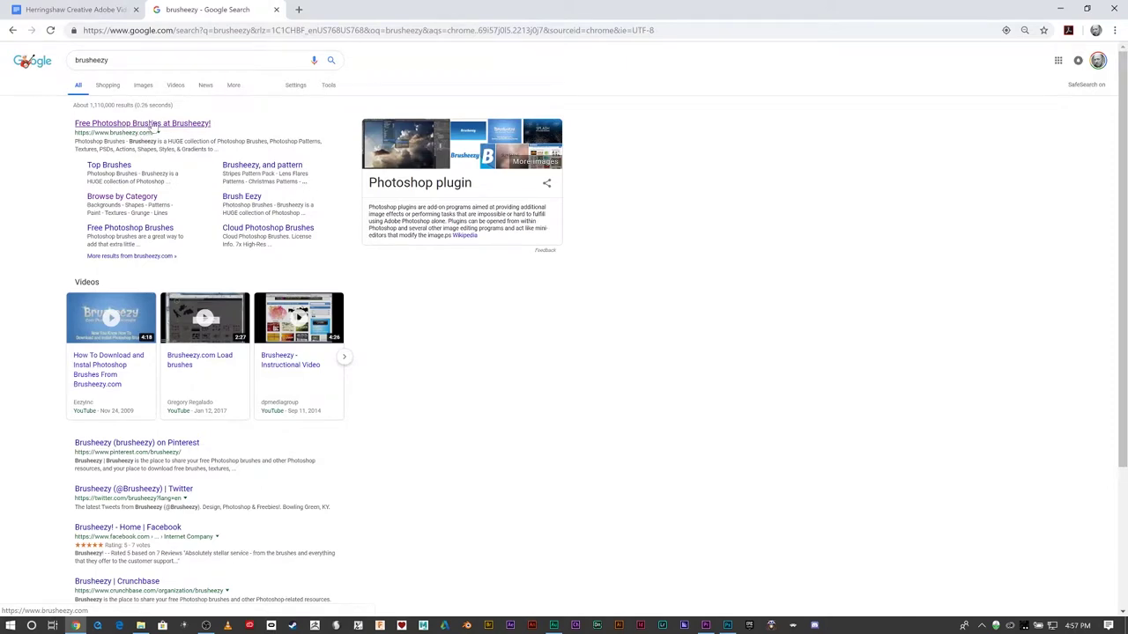
left_click(150, 124)
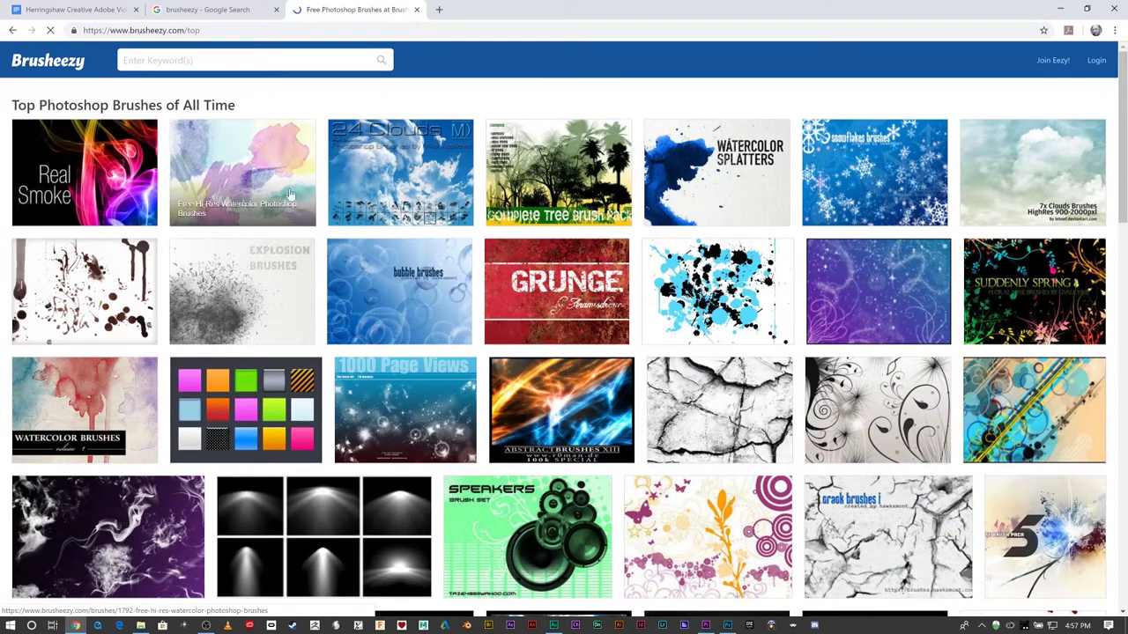
- Start the free download of Real Smoke Photoshop Brushes and open the Real_Smoke zip's options
left_click(126, 196)
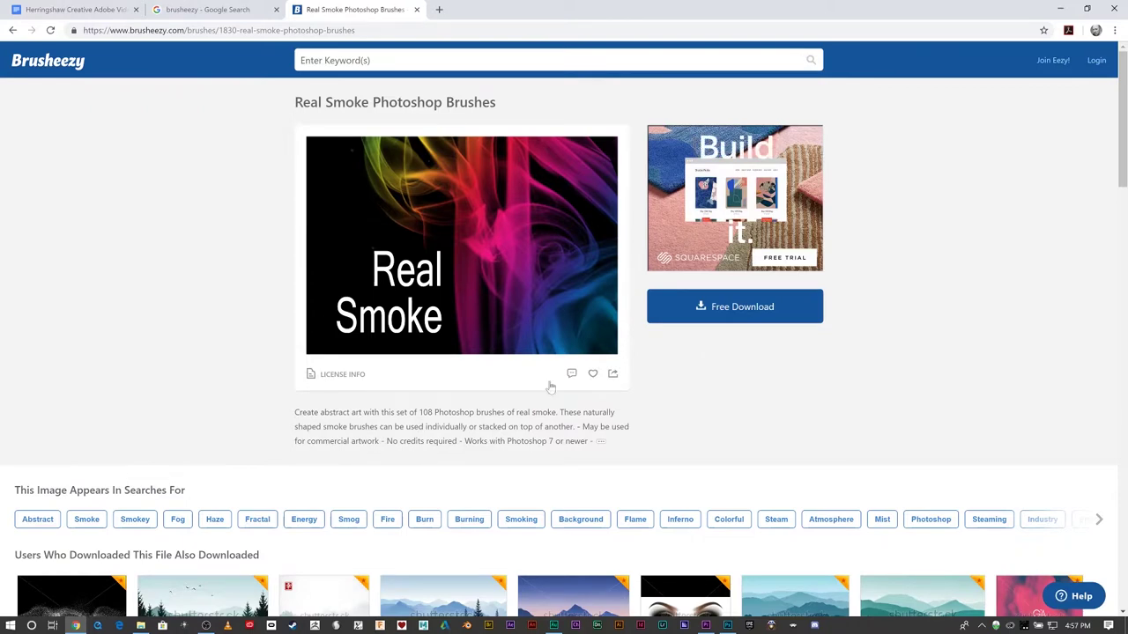
scroll(312, 518, "down", 1)
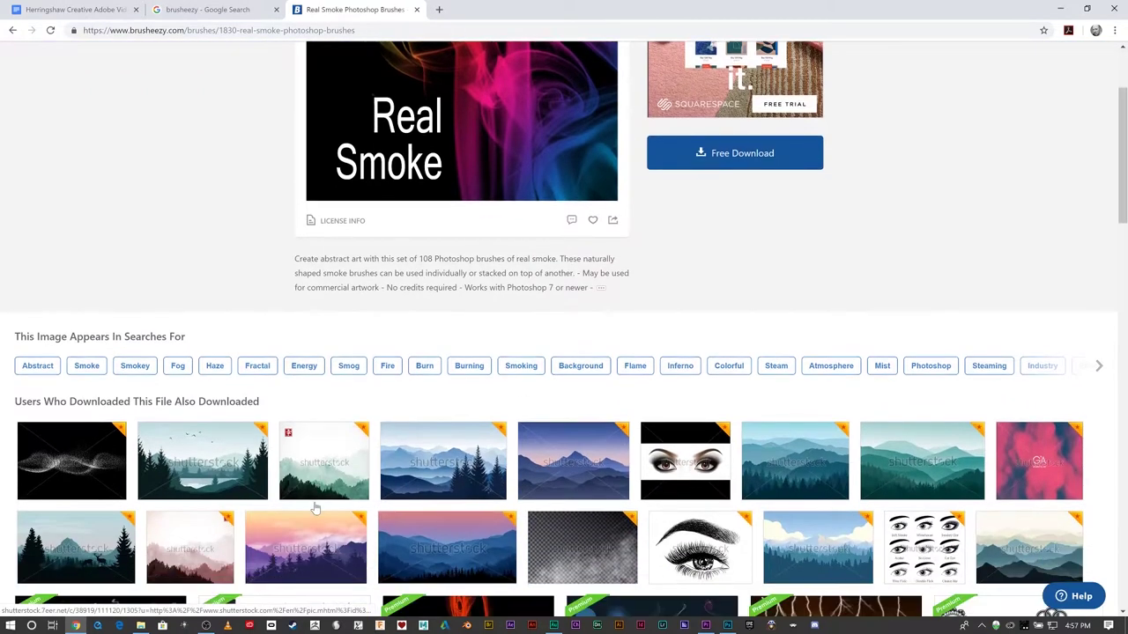
scroll(316, 509, "up", 3)
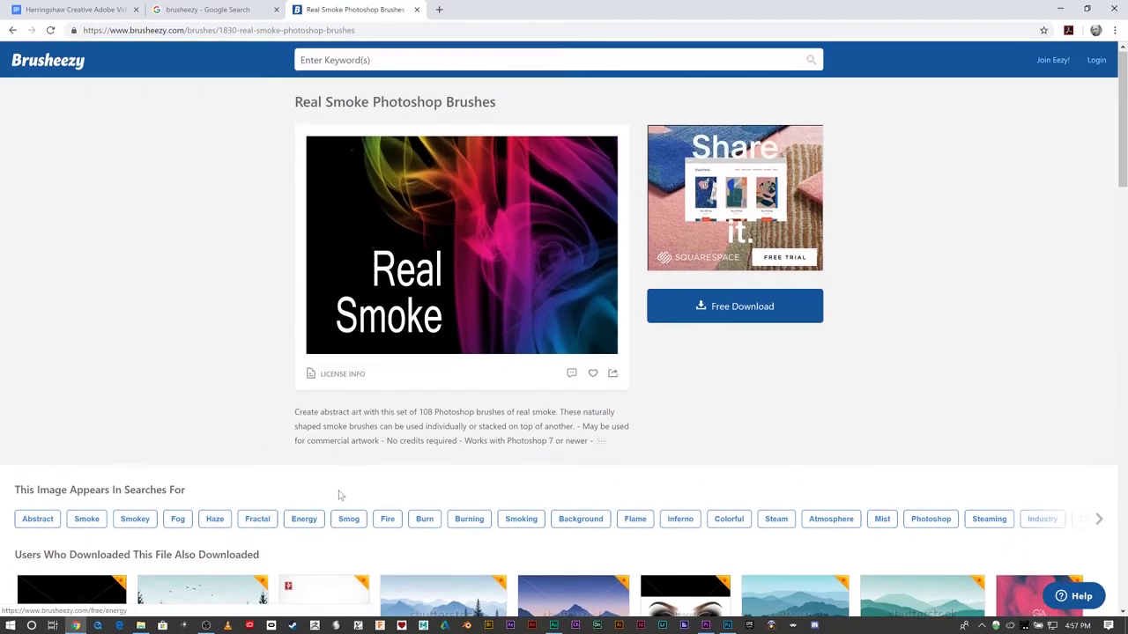
left_click(729, 306)
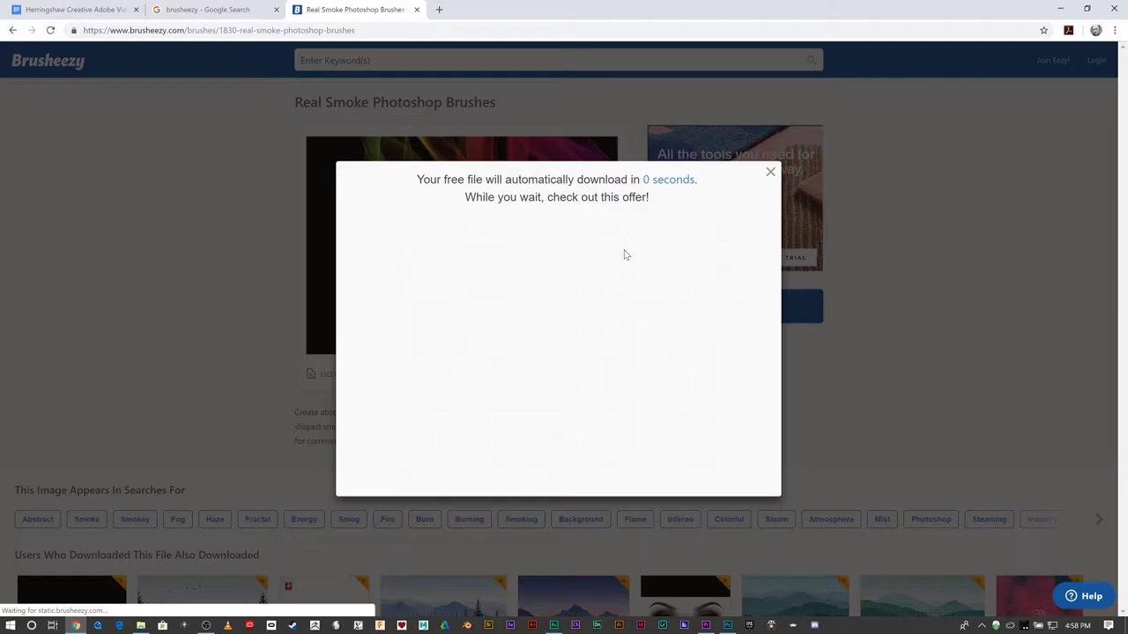
left_click(121, 602)
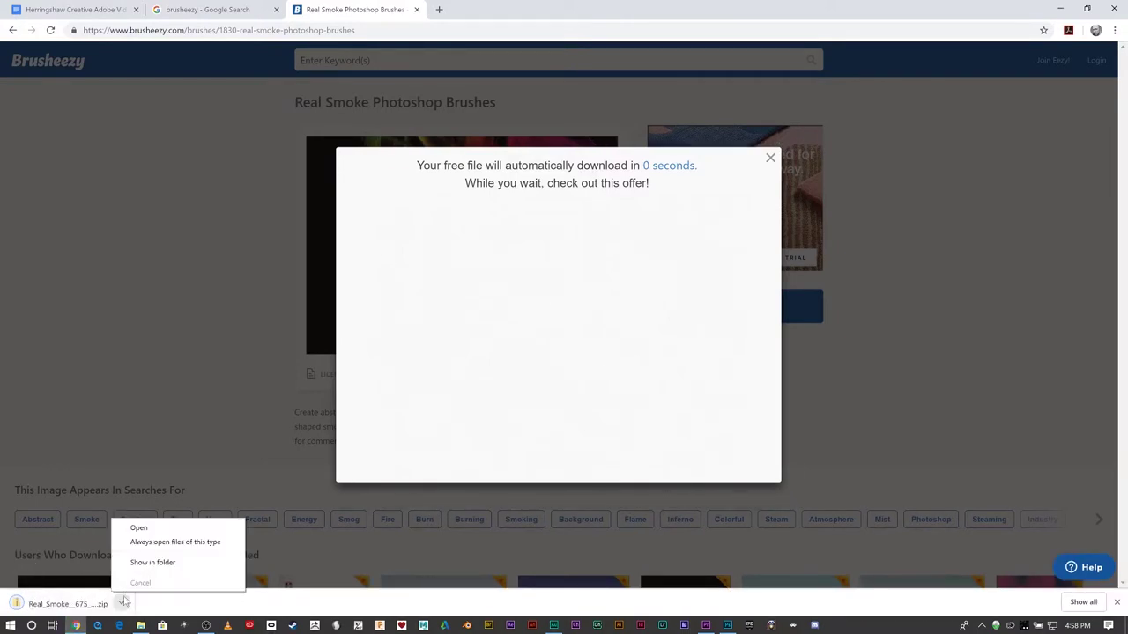
- Open the Real_Smoke zip in File Explorer and select the Real Smoke (675 pixels).ABR file
left_click(150, 563)
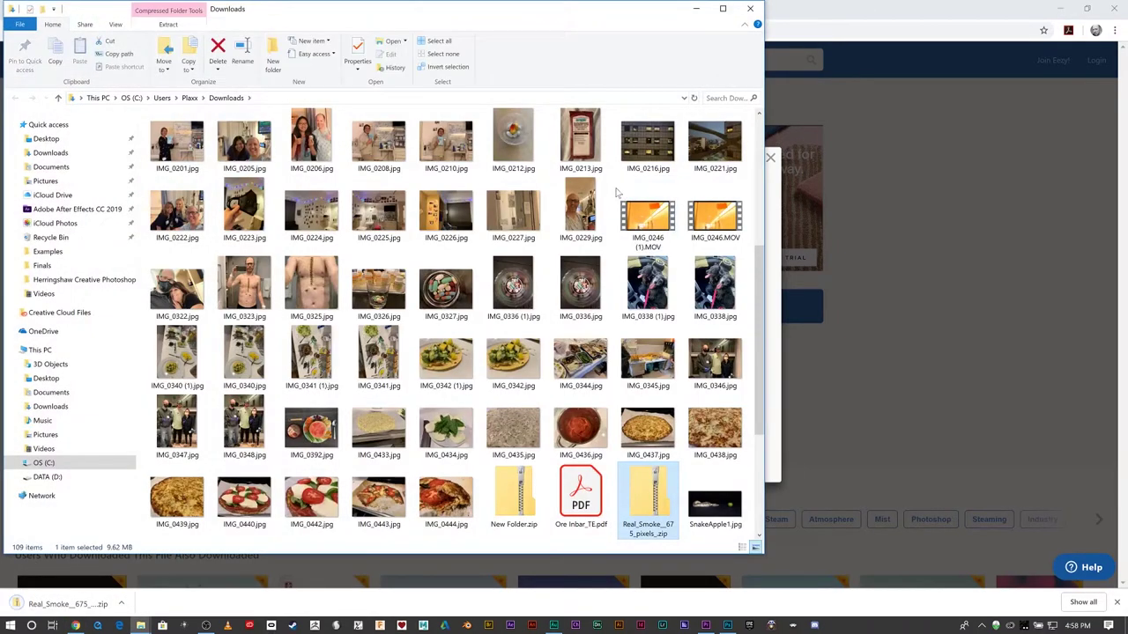
double_click(643, 499)
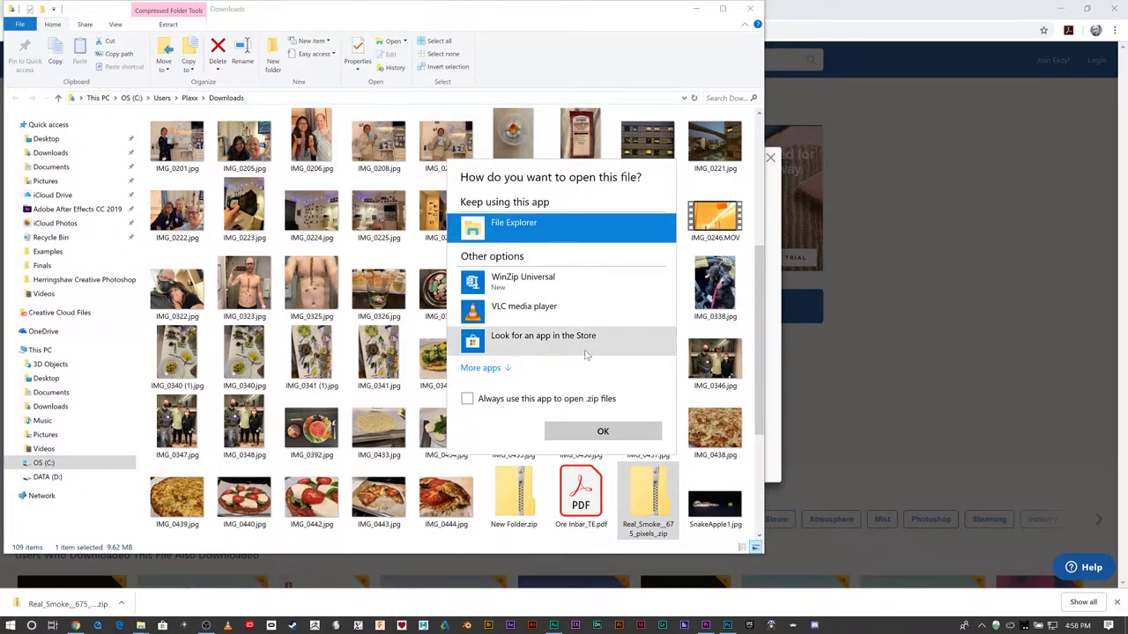
left_click(617, 432)
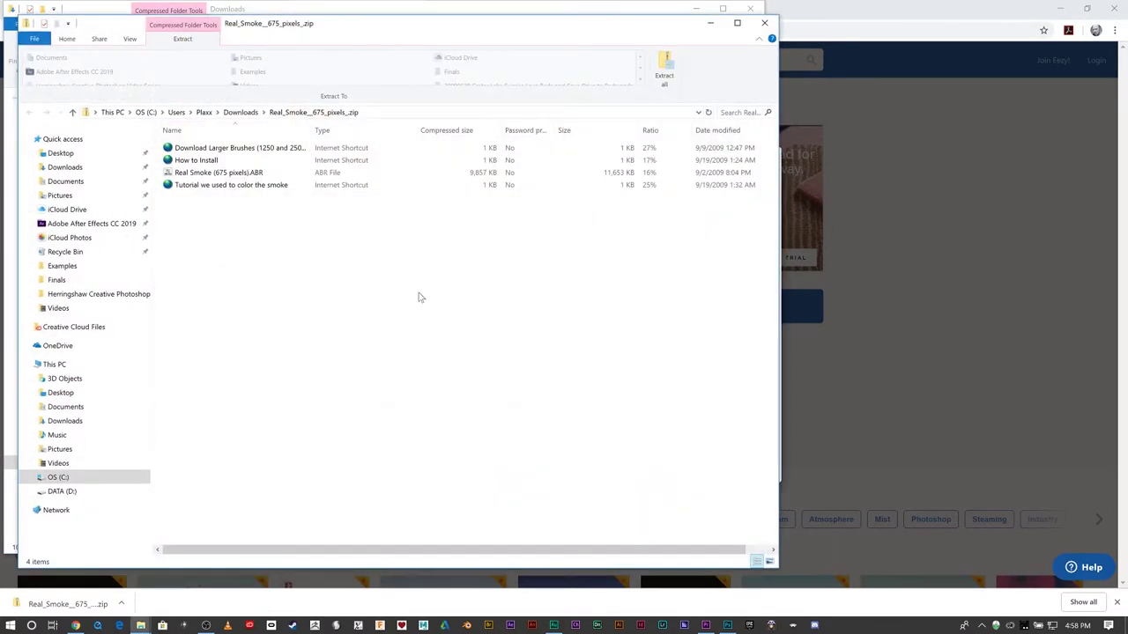
left_click(219, 172)
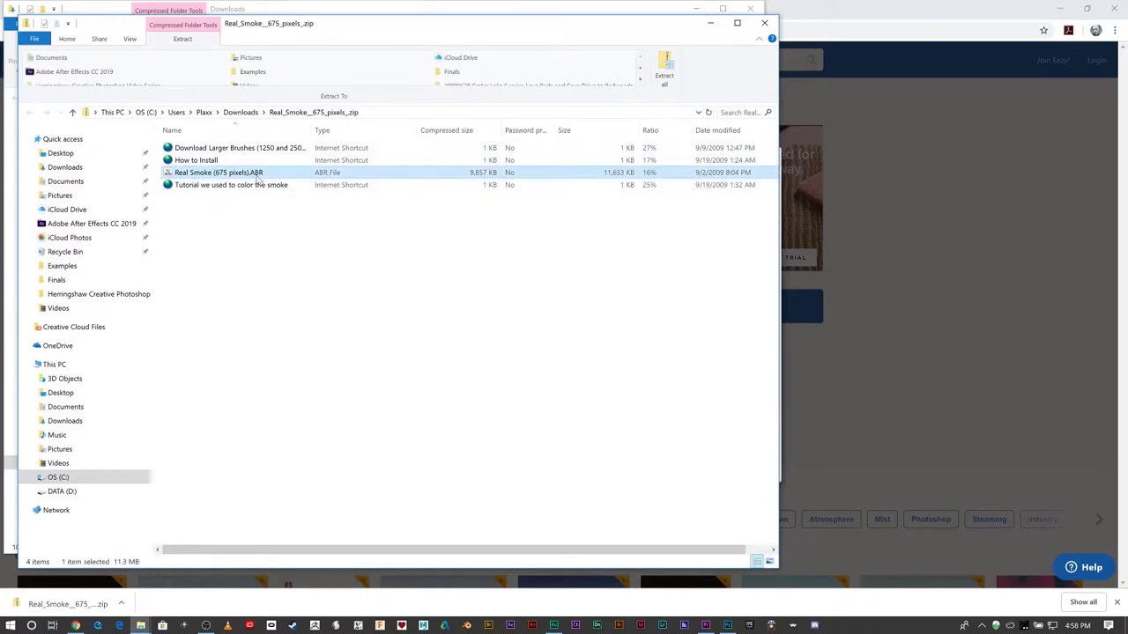
- Load the Real Smoke (675 pixels) brushes and pick a Real Smoke sampled brush at size 1000
double_click(205, 177)
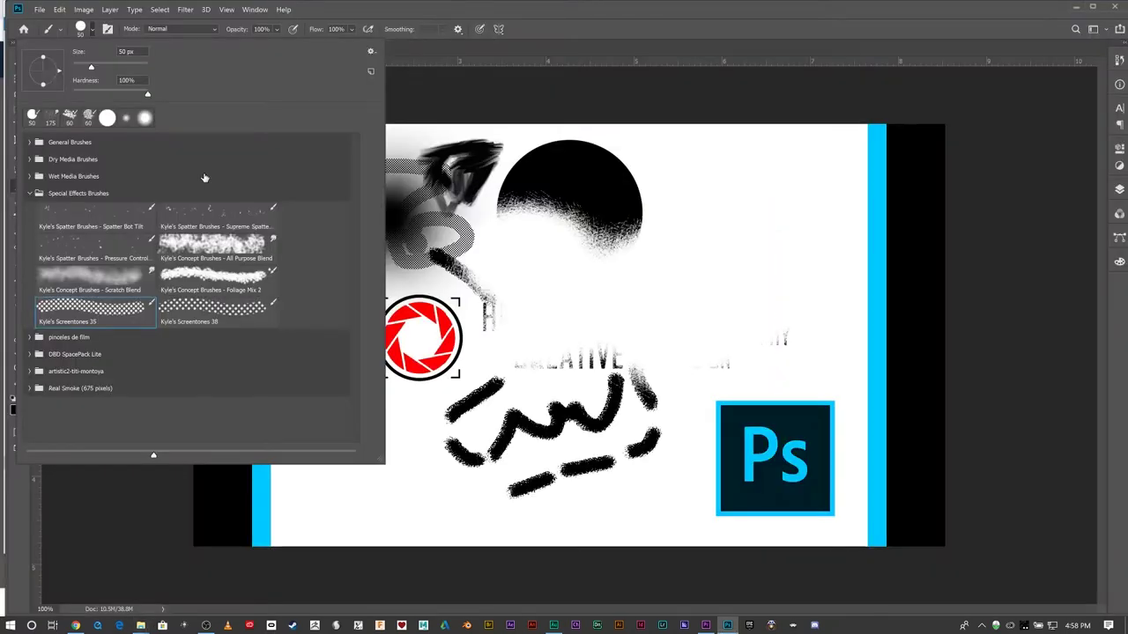
left_click(31, 193)
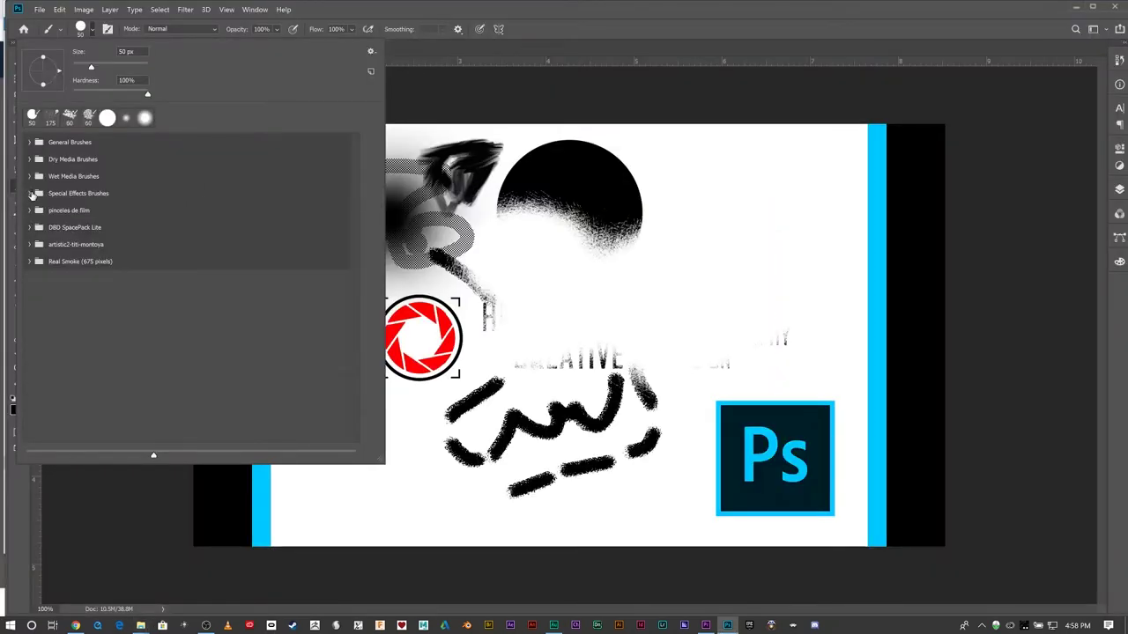
left_click(31, 262)
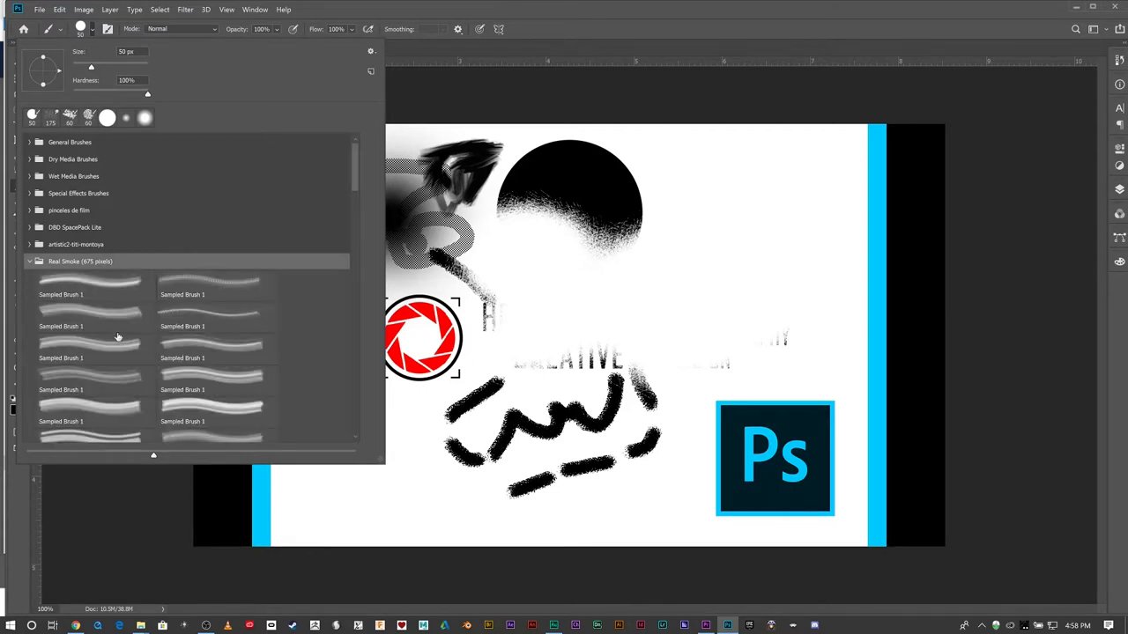
scroll(101, 348, "down", 1)
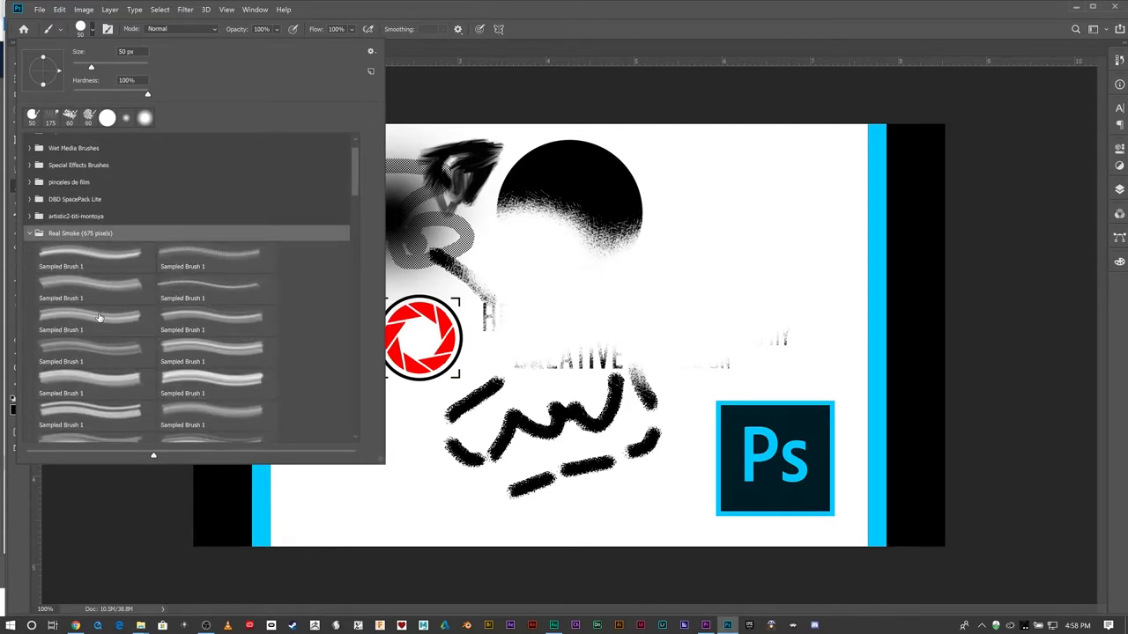
left_click(98, 313)
left_click(97, 282)
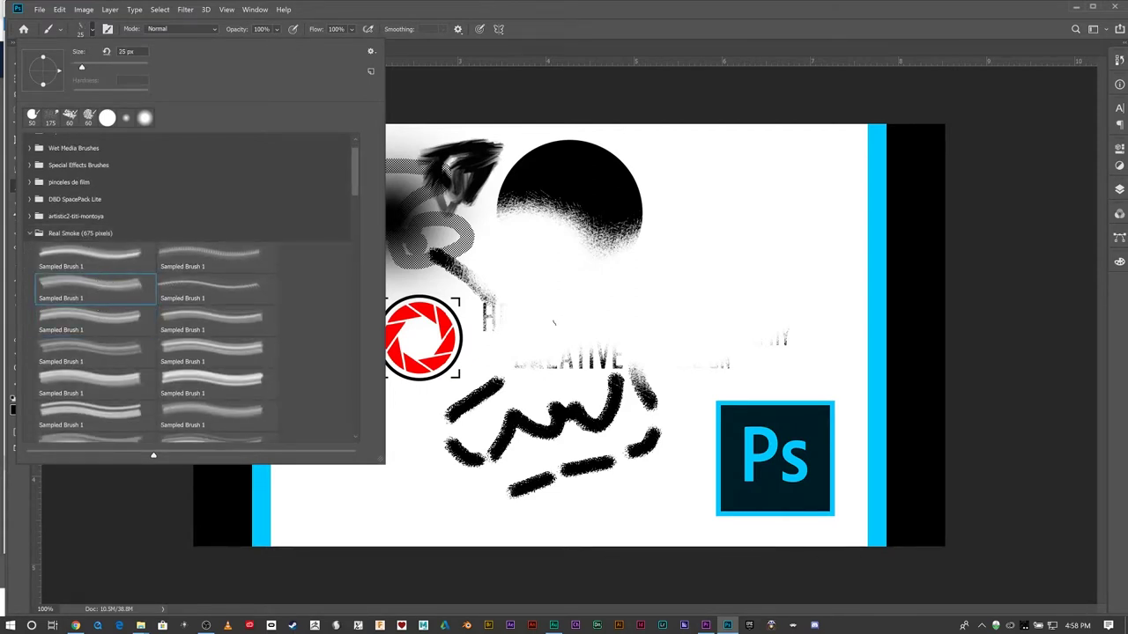
key("Return")
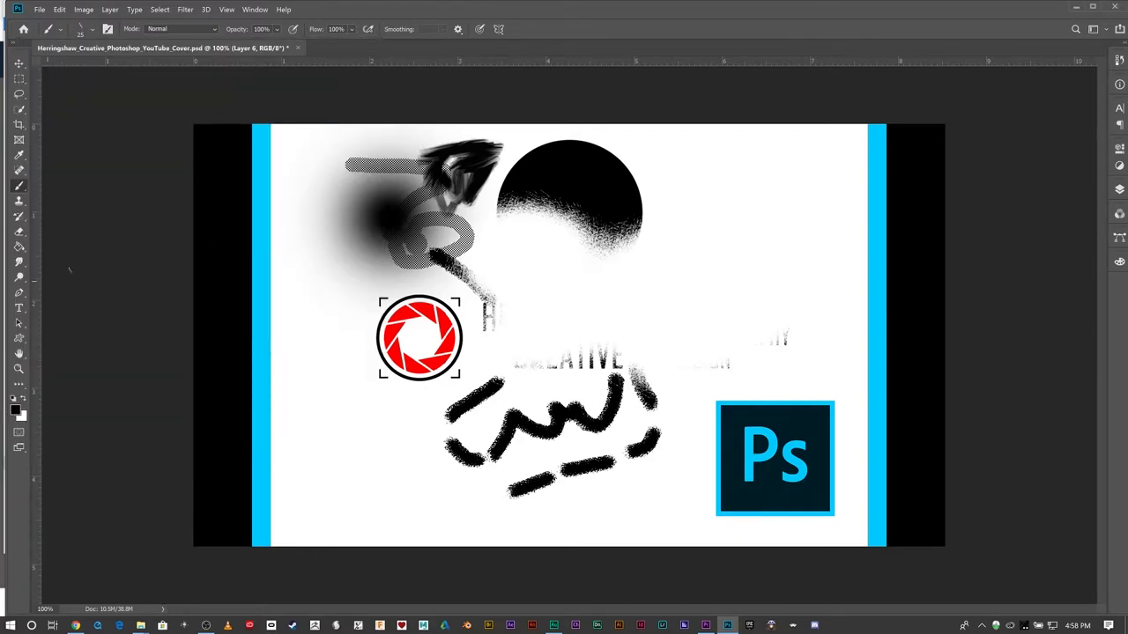
key("bracketright")
key("bracketright")
key("bracketright")
key("bracketright")
key("bracketright")
key("bracketright")
key("bracketright")
key("bracketright")
key("bracketright")
key("bracketright")
key("bracketright")
key("bracketright")
key("bracketright")
key("bracketright")
key("bracketright")
key("bracketright")
key("bracketright")
key("bracketright")
key("bracketright")
key("bracketright")
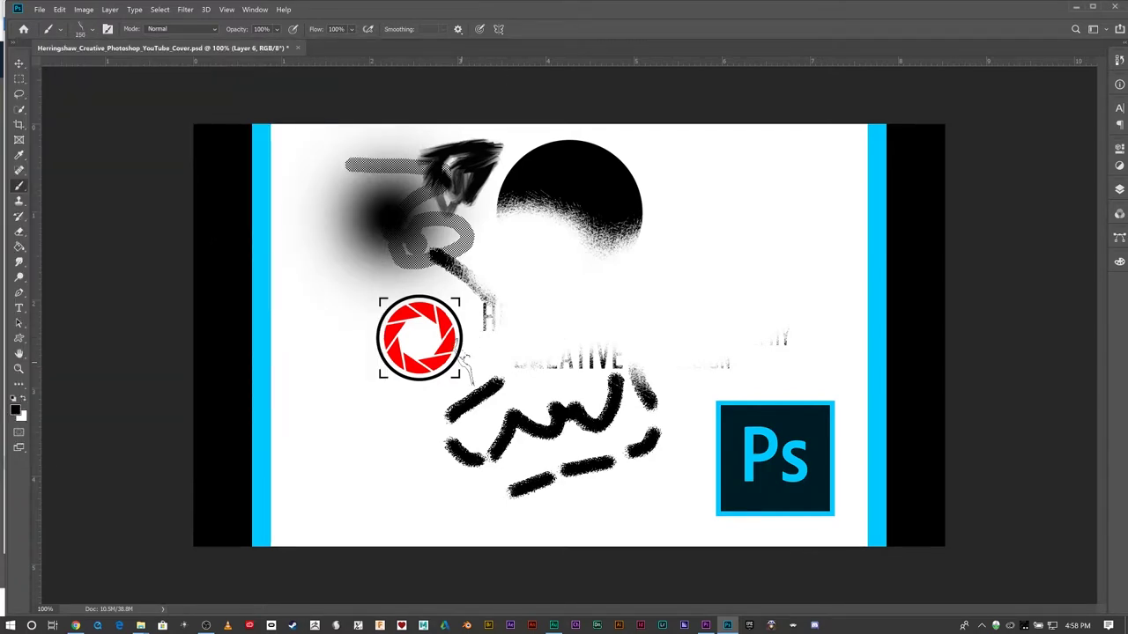
key("bracketleft")
key("bracketleft")
key("bracketleft")
key("bracketleft")
key("bracketleft")
key("bracketleft")
key("bracketleft")
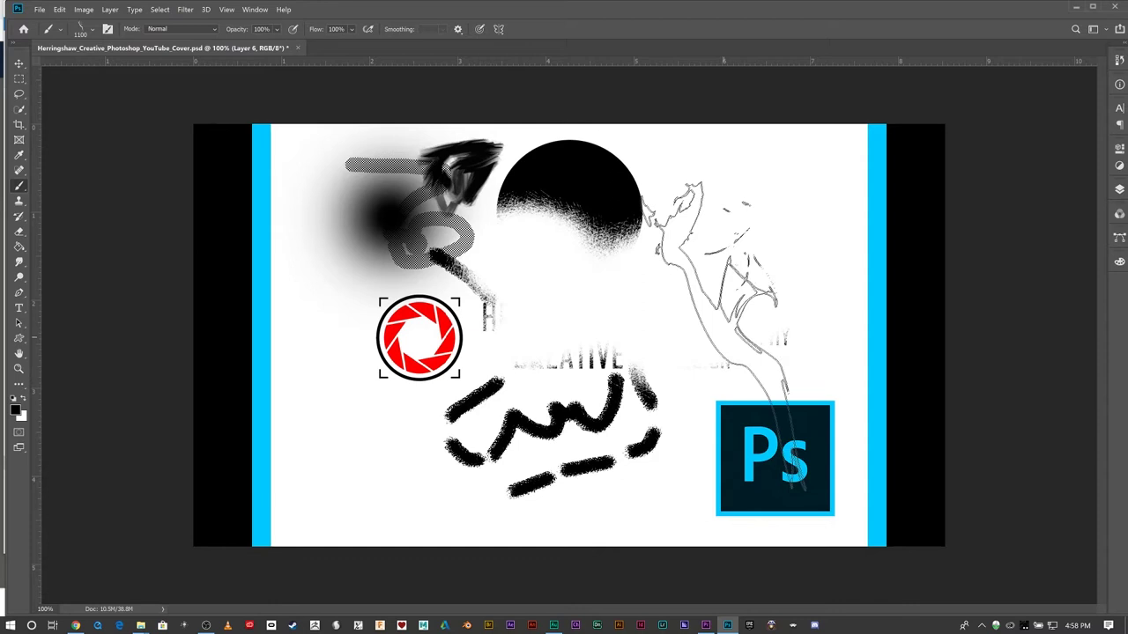
- Stamp five grey smoke wisps across the right, centre, red logo and left edge
left_click(759, 307)
left_click(631, 358)
left_click(379, 355)
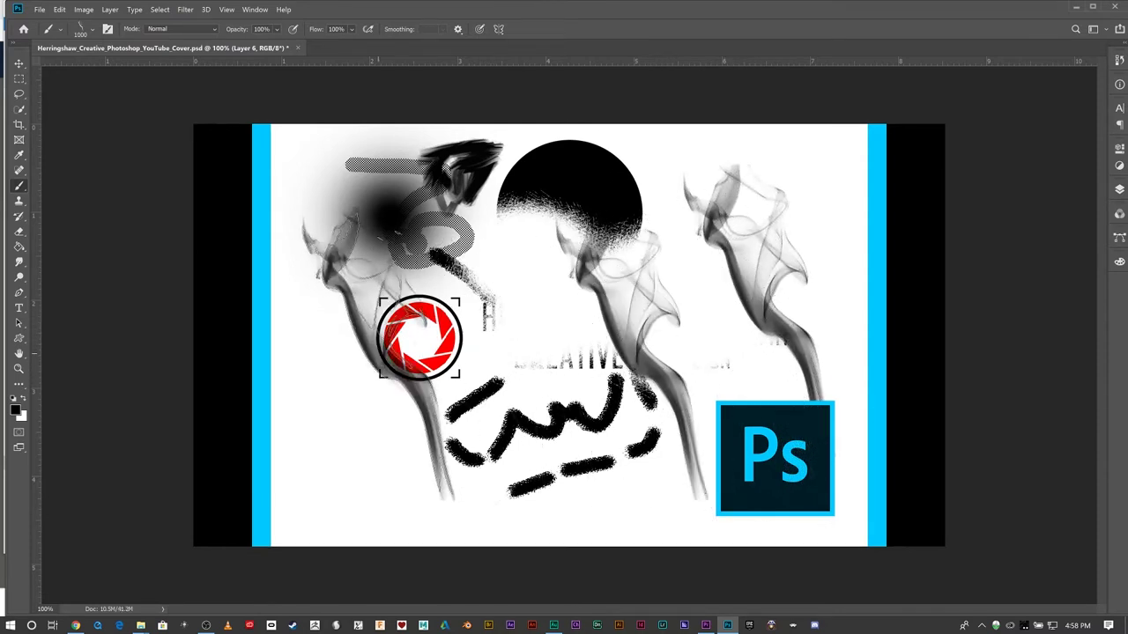
left_click(315, 401)
left_click(542, 362)
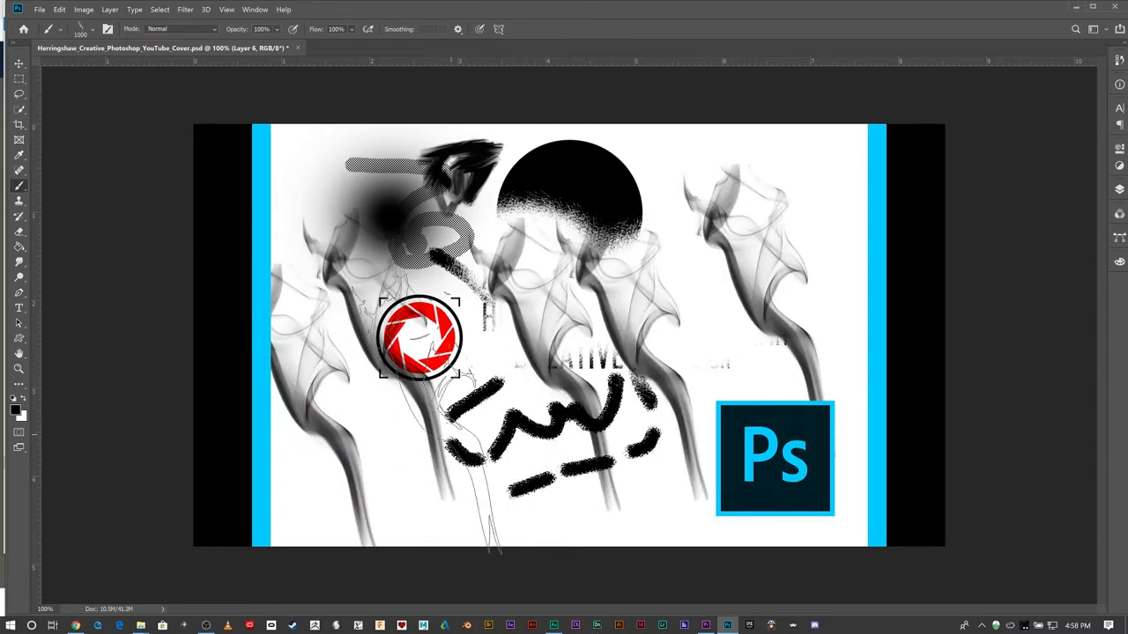
- Switch to another smoke sampled brush and paint large wisps over the centre-right and Ps logo
left_click(93, 32)
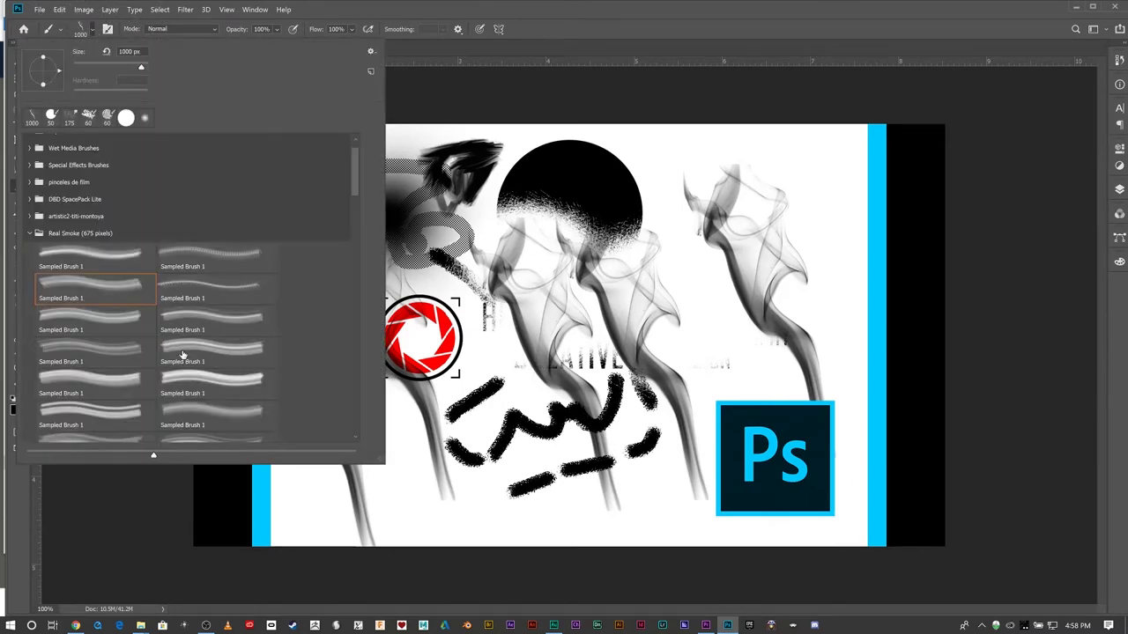
left_click(216, 357)
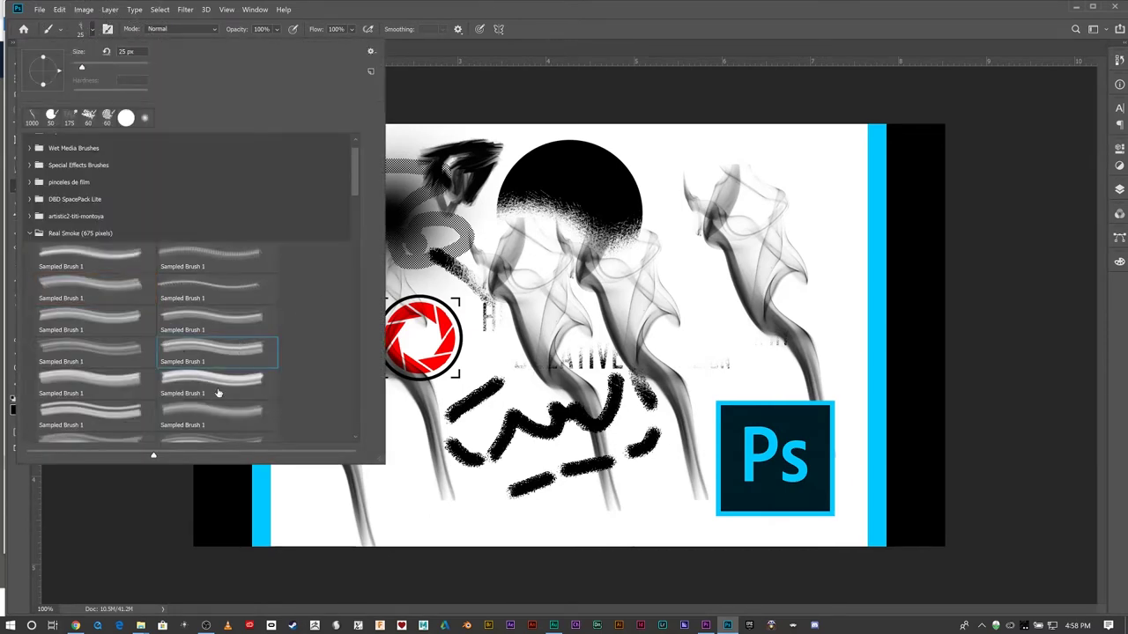
left_click(218, 388)
left_click(727, 38)
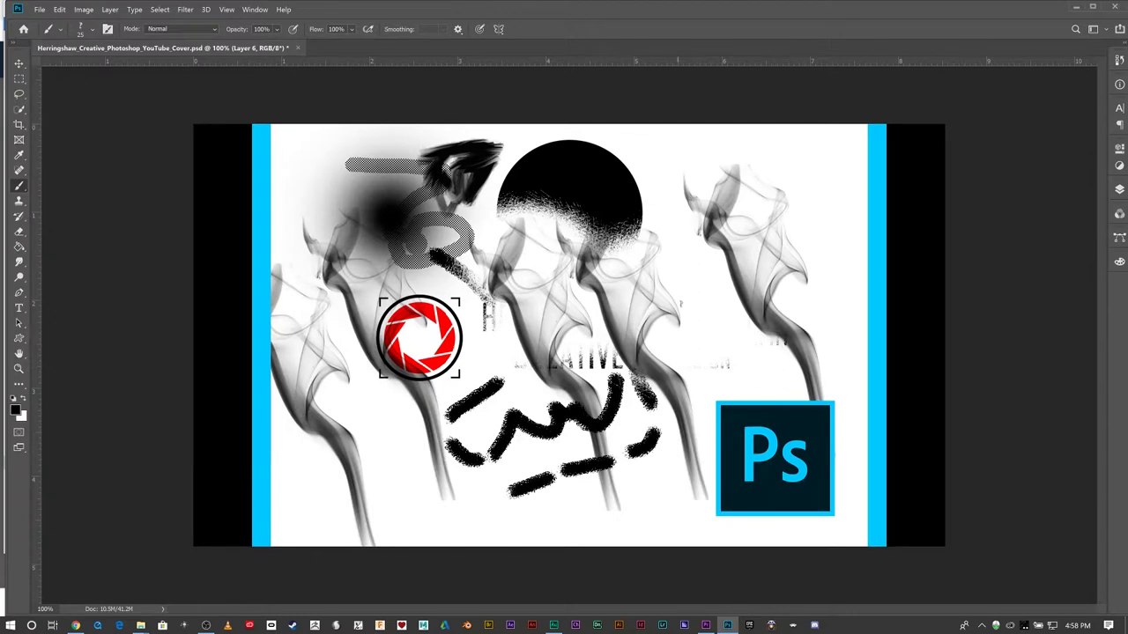
mouse_move(698, 323)
left_mouse_down()
mouse_move(705, 354)
mouse_move(710, 334)
left_mouse_up()
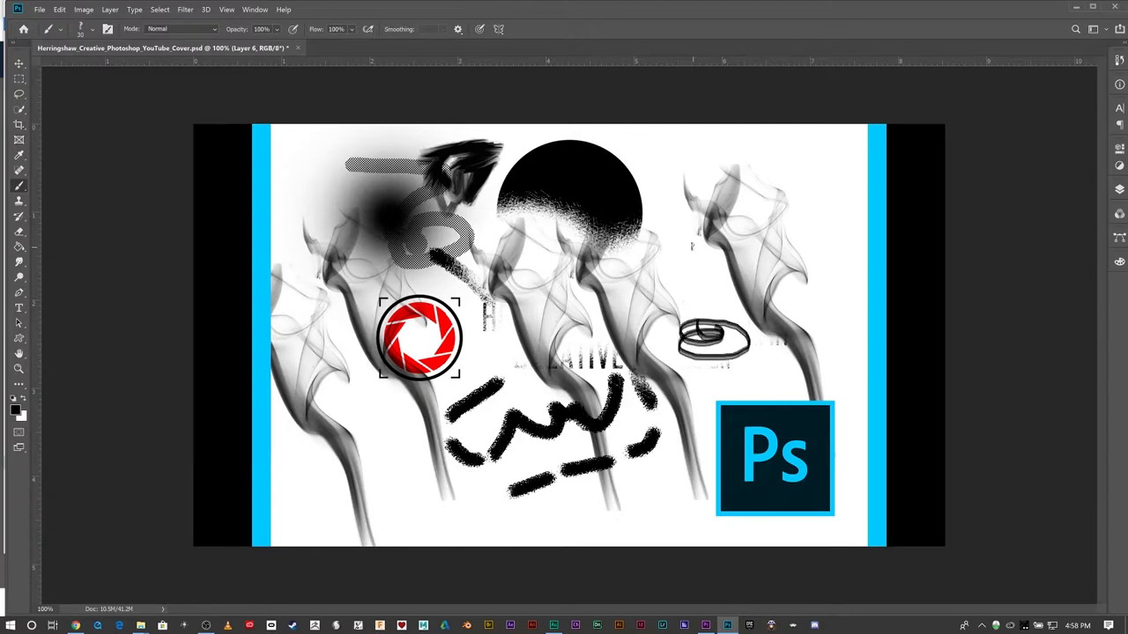
mouse_move(690, 257)
left_mouse_down()
mouse_move(696, 247)
mouse_move(696, 264)
mouse_move(587, 352)
mouse_move(847, 409)
left_mouse_up()
left_click(847, 408)
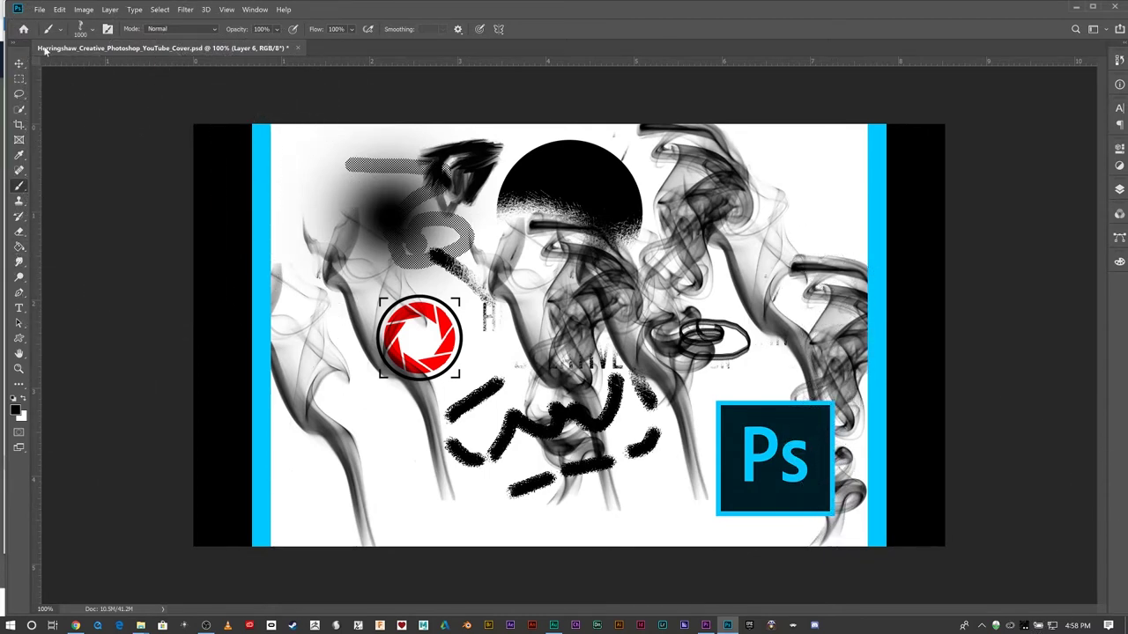
- In Brush Settings, choose the 123 px round tip with Shape Dynamics: 63% size jitter plus angle jitter
left_click(89, 31)
left_click(89, 31)
left_click(255, 9)
left_click(293, 106)
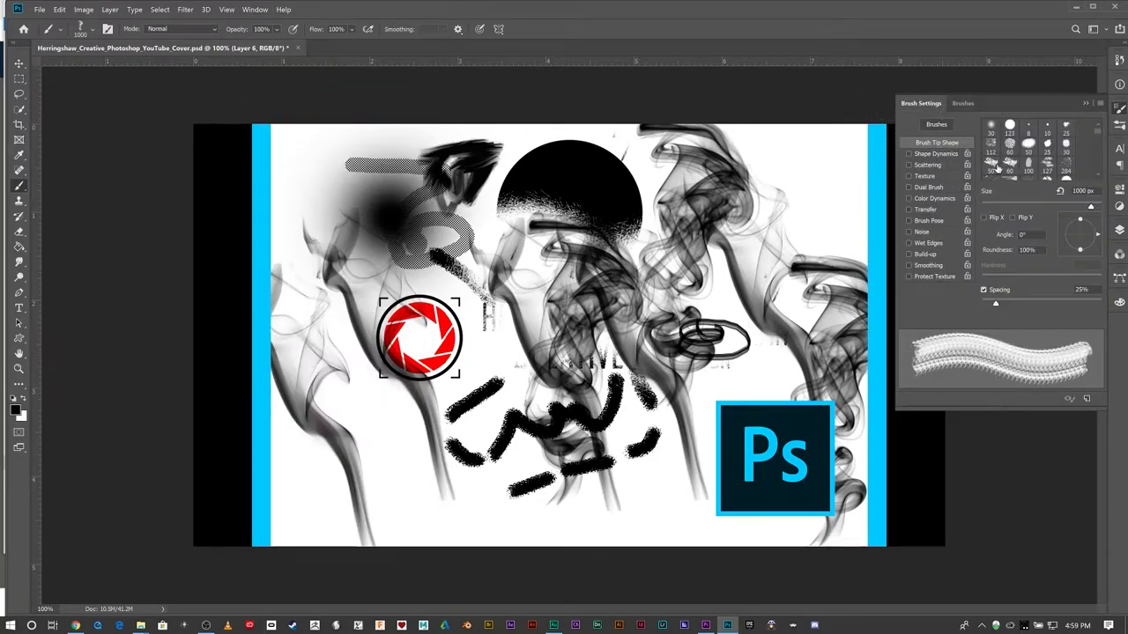
left_click(1009, 127)
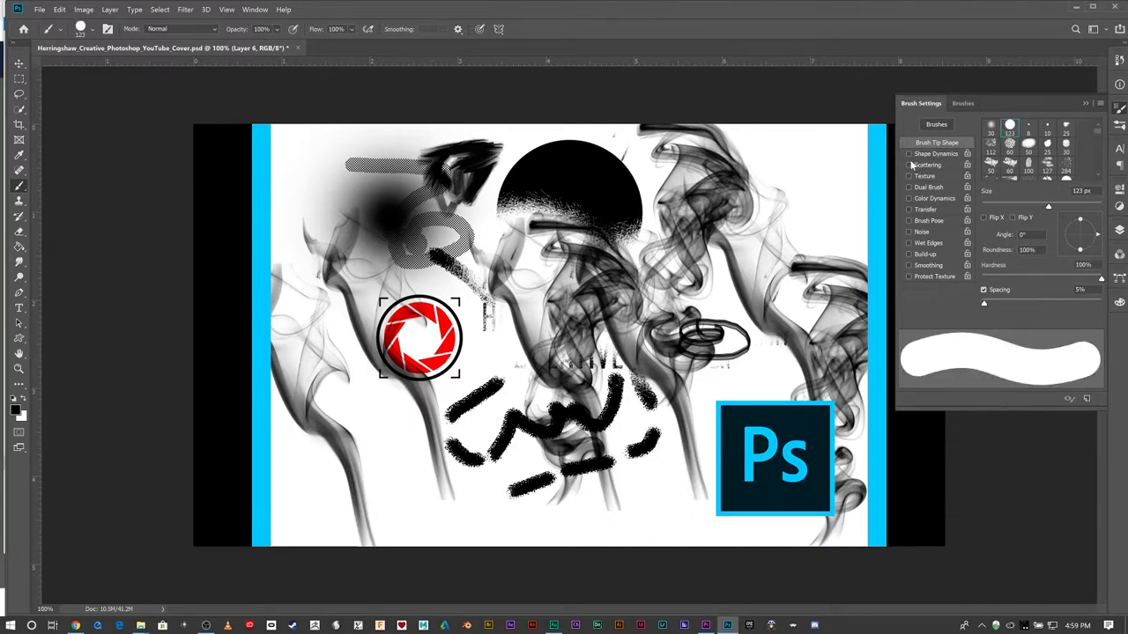
left_click(934, 154)
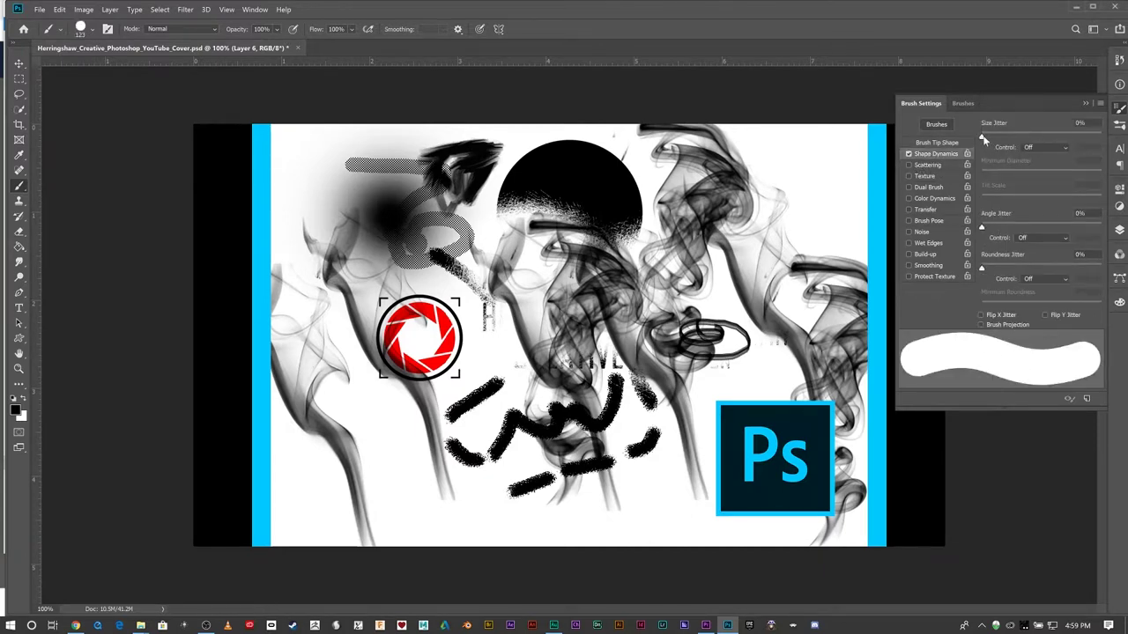
mouse_move(984, 139)
left_mouse_down()
mouse_move(1073, 120)
mouse_move(1016, 137)
left_mouse_up()
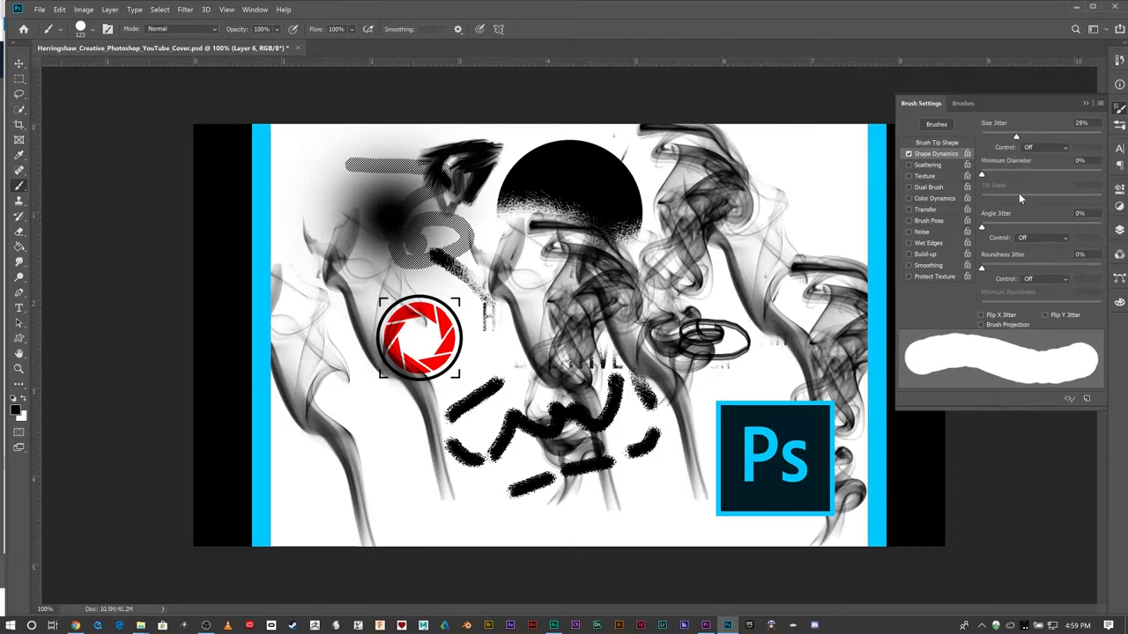
mouse_move(986, 229)
left_mouse_down()
mouse_move(1009, 226)
mouse_move(999, 227)
left_mouse_up()
left_click_drag(1014, 139, 1058, 140)
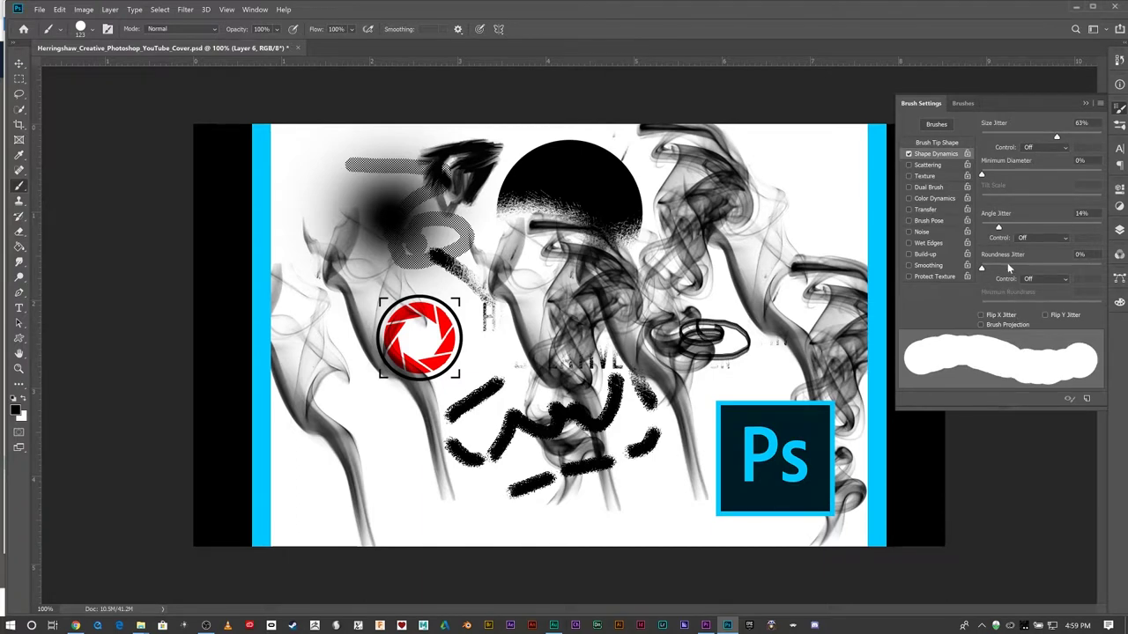
- Enable Scattering on both axes at 500% with count 1
left_click(929, 165)
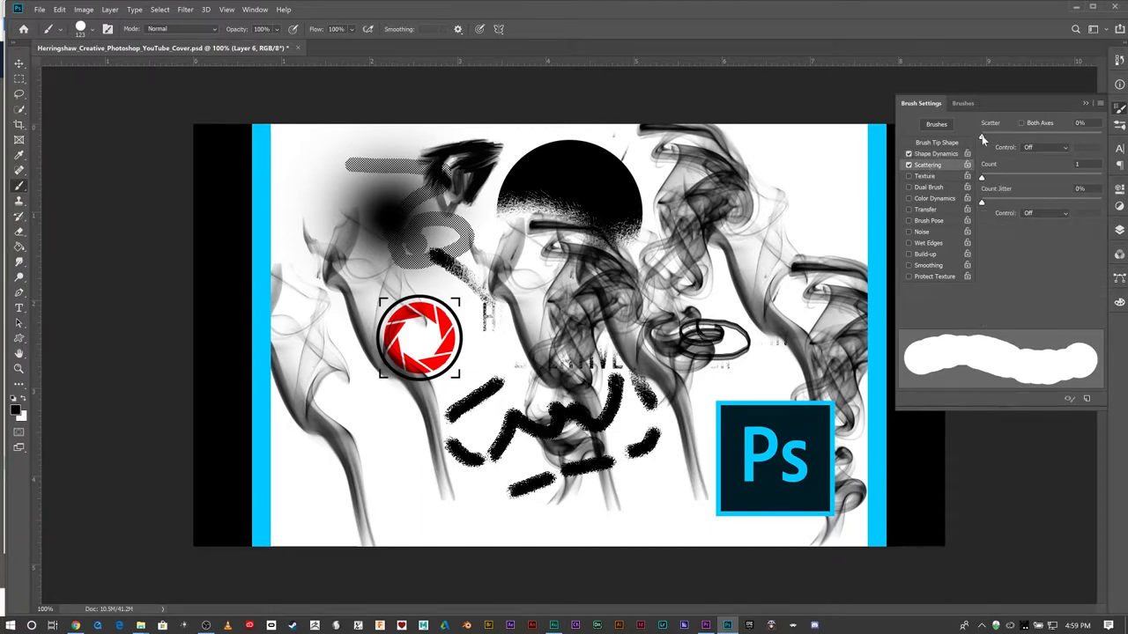
left_click_drag(982, 136, 1040, 137)
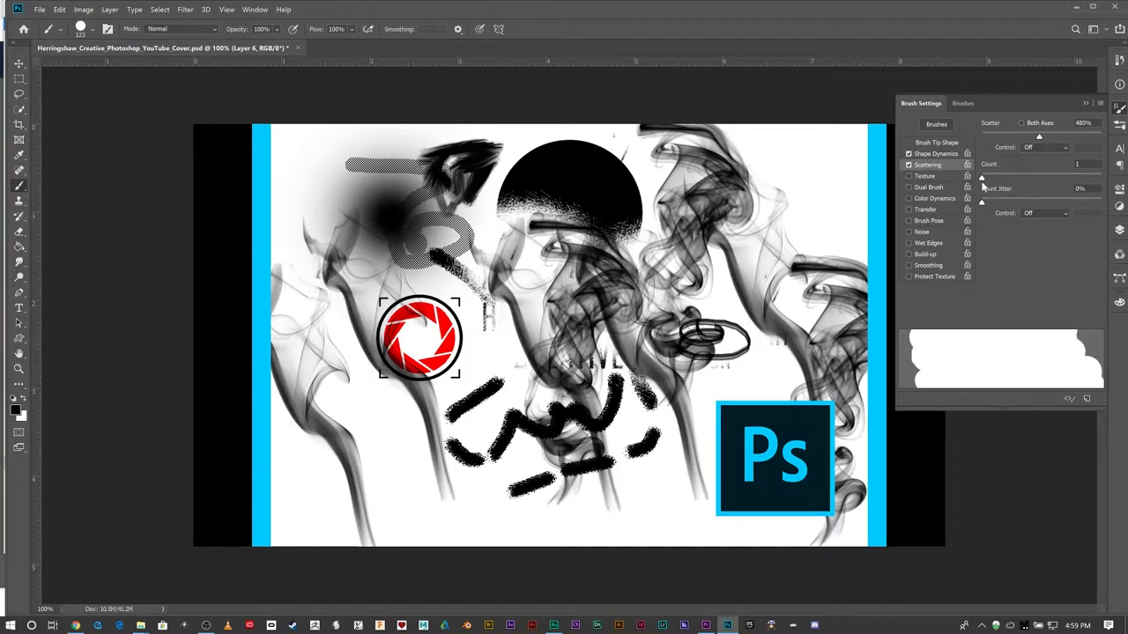
left_click_drag(985, 179, 1015, 179)
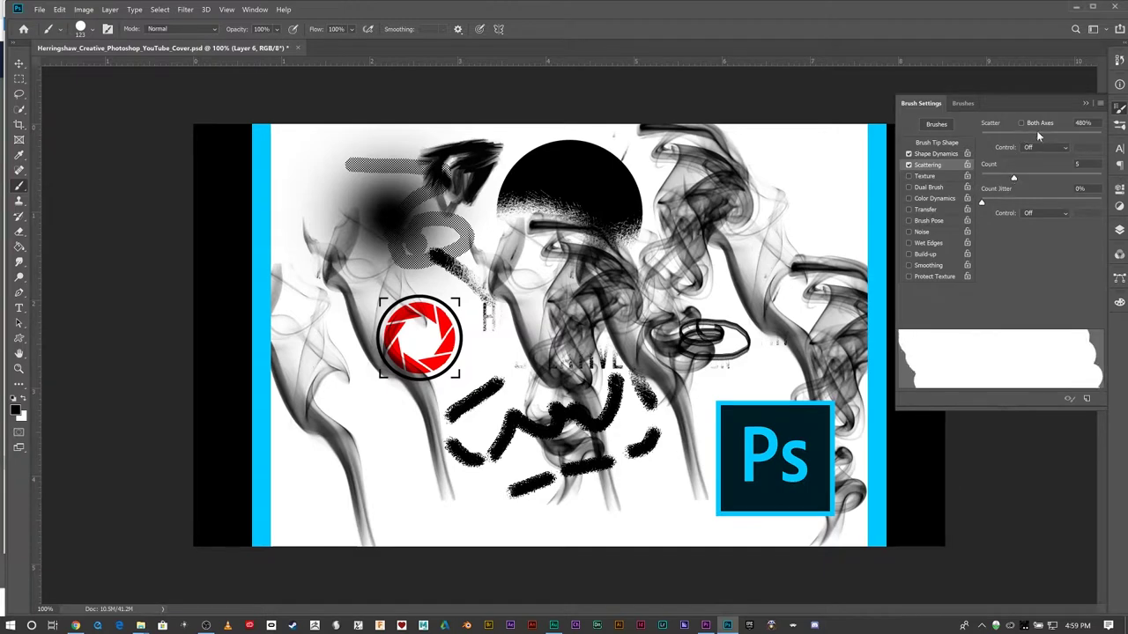
left_click(1022, 124)
mouse_move(1040, 137)
left_mouse_down()
mouse_move(1064, 138)
mouse_move(1042, 137)
left_mouse_up()
left_click_drag(1014, 178, 981, 179)
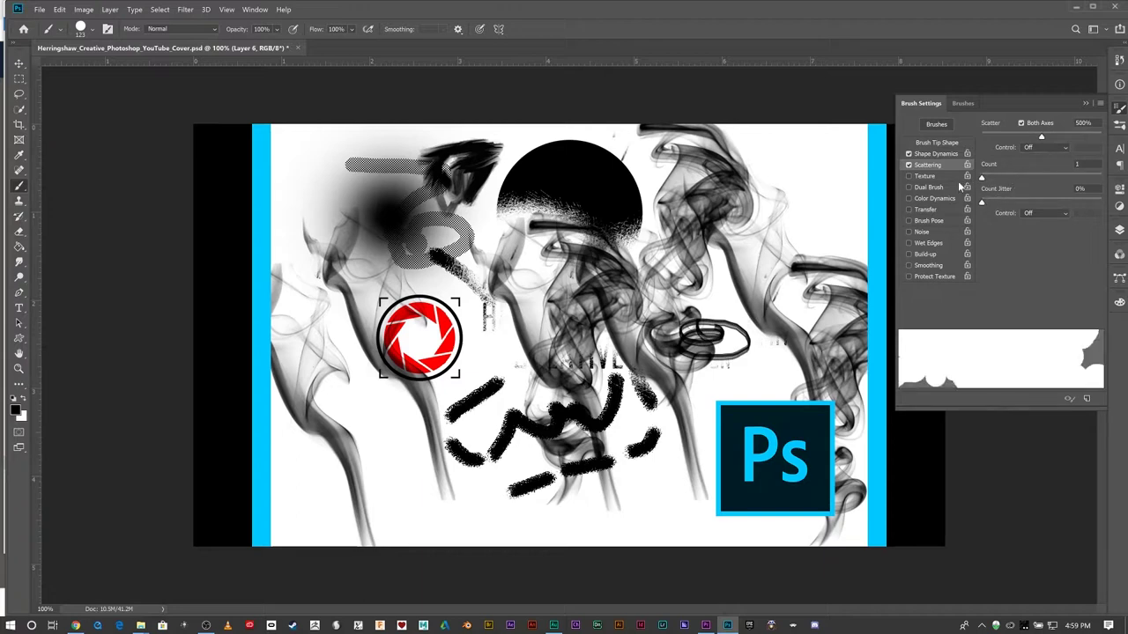
- Add a square concentric Texture with 108% scale, -20 contrast, 31% depth and 49% depth jitter
left_click(924, 176)
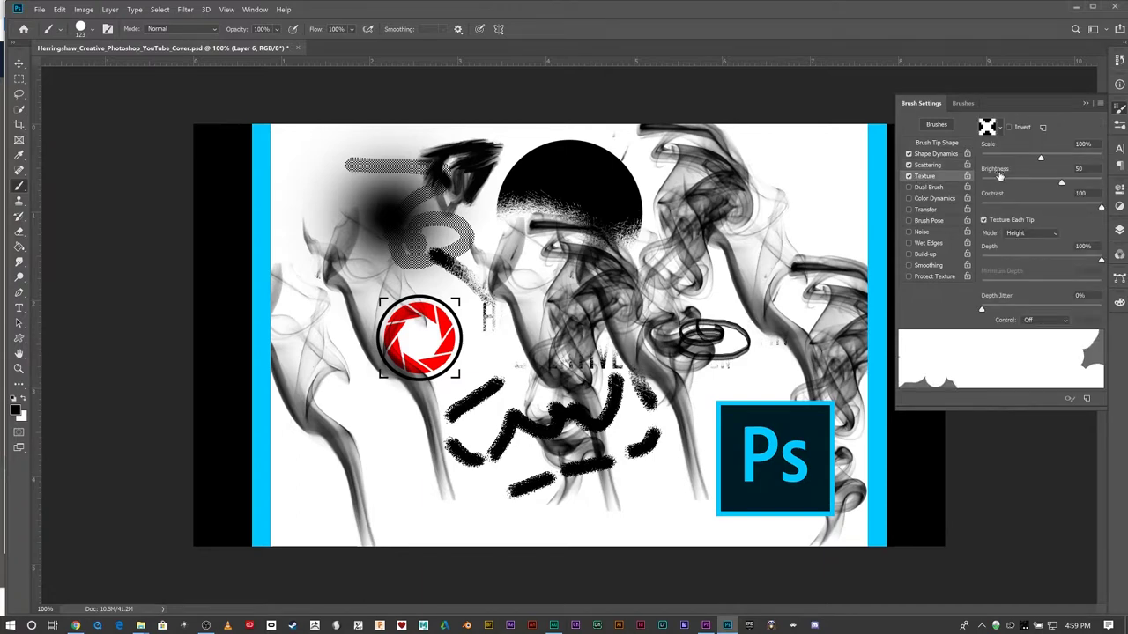
left_click_drag(1041, 159, 999, 161)
left_click(1000, 132)
left_click(1006, 173)
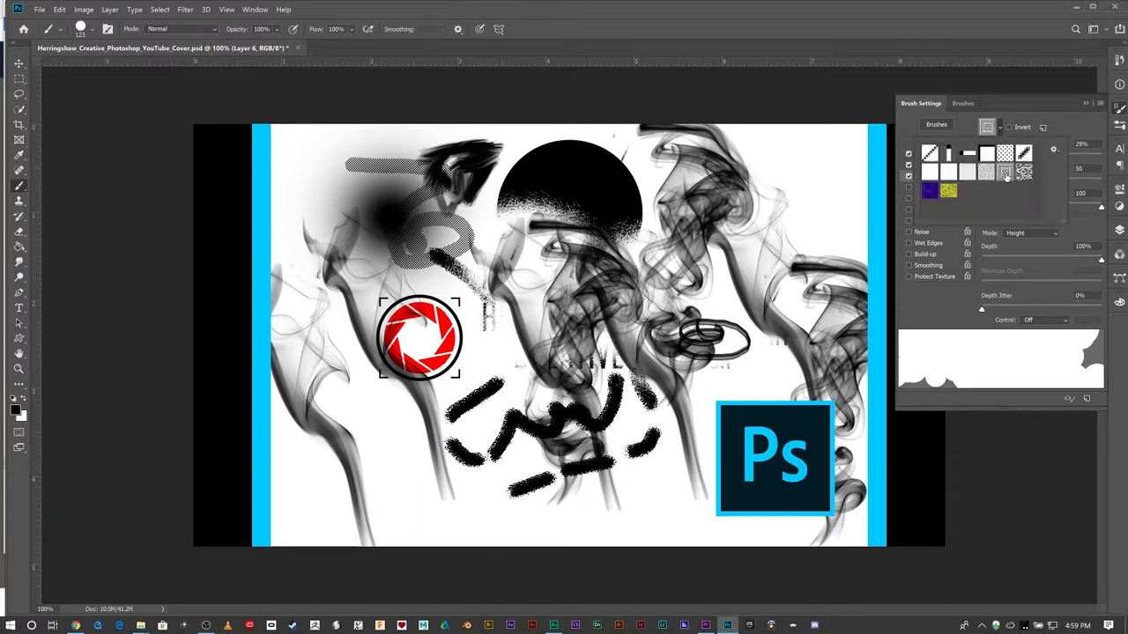
left_click(1034, 122)
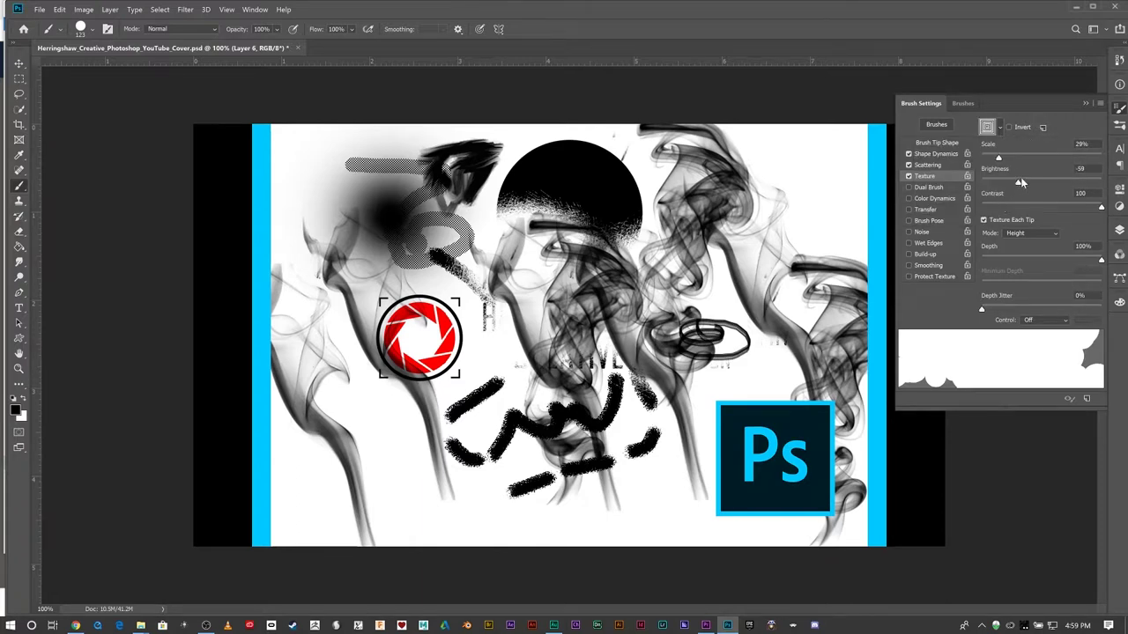
left_click_drag(1029, 156, 1045, 157)
left_click_drag(1023, 205, 1006, 208)
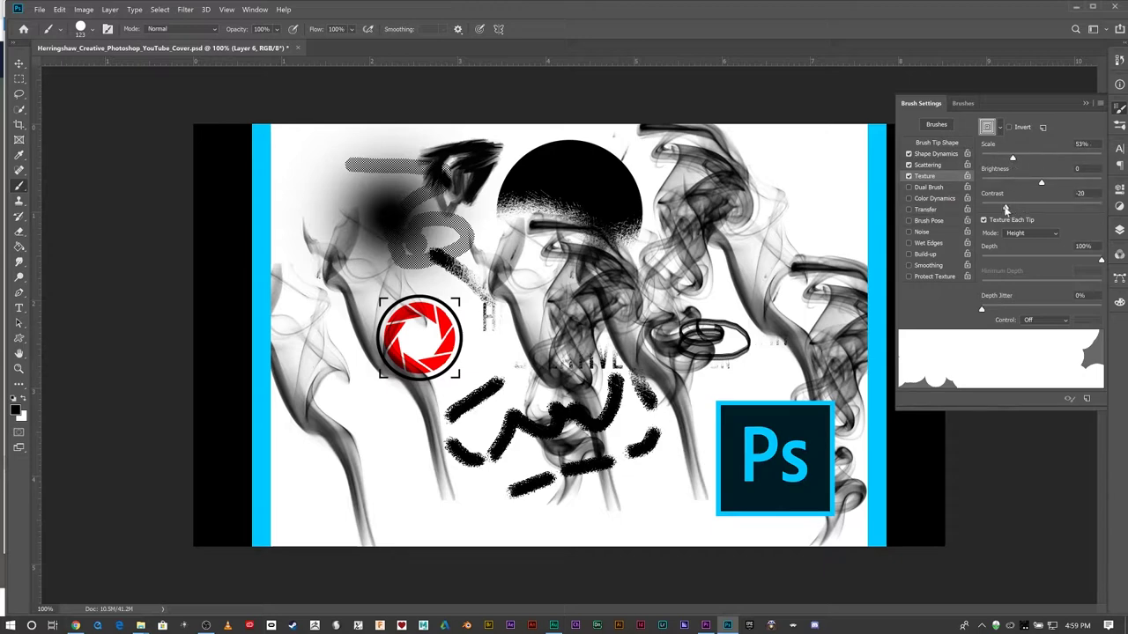
left_click(1016, 261)
left_click_drag(1027, 312, 1041, 311)
- Enable Transfer, Brush Pose, Build-up, Smoothing and Protect Texture for the brush
left_click(926, 209)
left_click(930, 221)
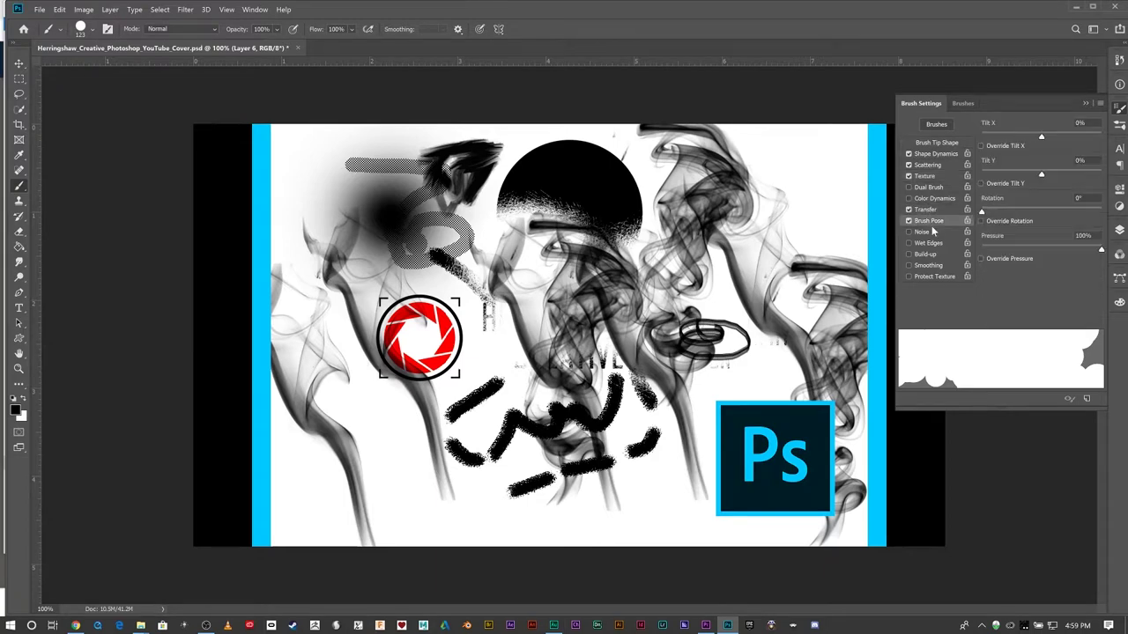
left_click(936, 255)
left_click(938, 266)
left_click(928, 277)
- Paint seven strokes of scattered black dots across the centre, Ps logo, top, left and bottom
mouse_move(564, 264)
left_mouse_down()
mouse_move(480, 273)
mouse_move(374, 388)
mouse_move(362, 436)
left_mouse_up()
mouse_move(566, 417)
left_mouse_down()
mouse_move(626, 423)
mouse_move(702, 449)
mouse_move(694, 396)
mouse_move(775, 256)
left_mouse_up()
mouse_move(705, 168)
left_mouse_down()
mouse_move(634, 201)
mouse_move(406, 207)
mouse_move(309, 295)
left_mouse_up()
mouse_move(485, 429)
left_mouse_down()
mouse_move(538, 459)
mouse_move(775, 502)
mouse_move(820, 387)
mouse_move(793, 202)
mouse_move(758, 159)
mouse_move(722, 190)
mouse_move(700, 234)
left_mouse_up()
mouse_move(322, 505)
left_mouse_down()
mouse_move(340, 516)
mouse_move(388, 509)
left_mouse_up()
mouse_move(492, 365)
left_mouse_down()
mouse_move(353, 291)
mouse_move(291, 211)
mouse_move(317, 168)
left_mouse_up()
mouse_move(441, 159)
left_mouse_down()
mouse_move(572, 141)
mouse_move(639, 178)
left_mouse_up()
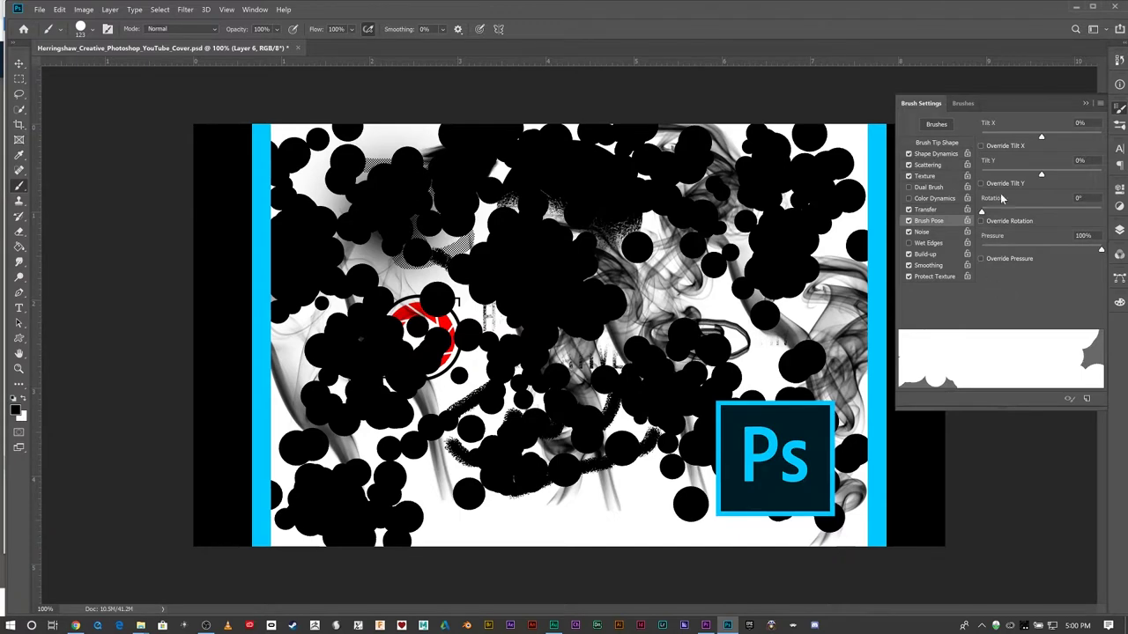
- Review the Brush Tip Shape and Shape Dynamics settings, then close the Brush Settings panel
left_click(938, 145)
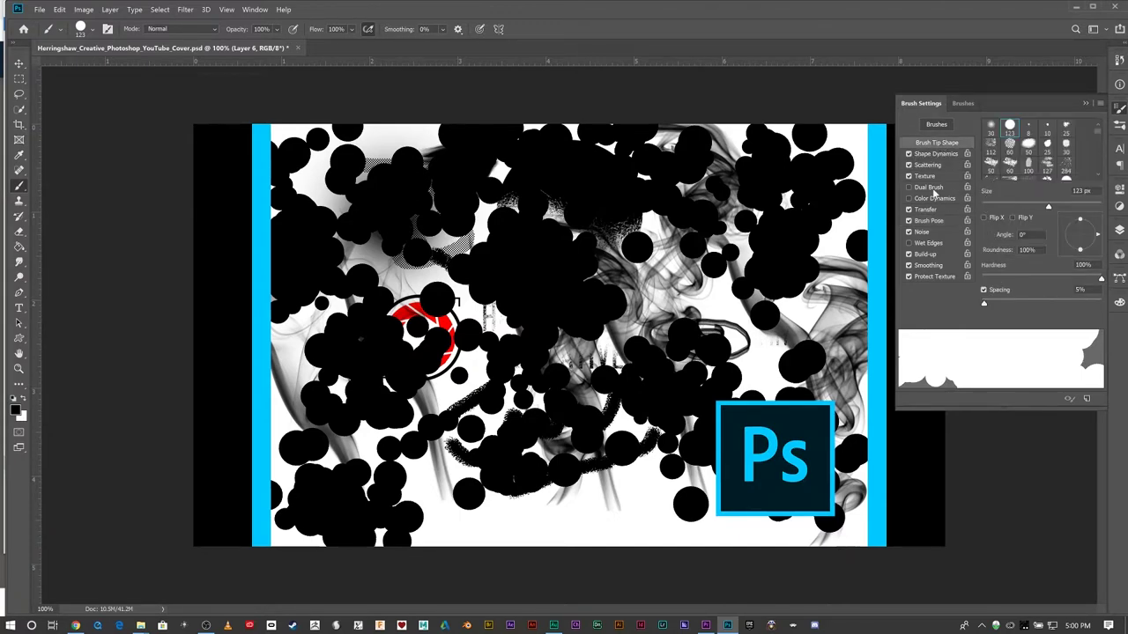
left_click(935, 154)
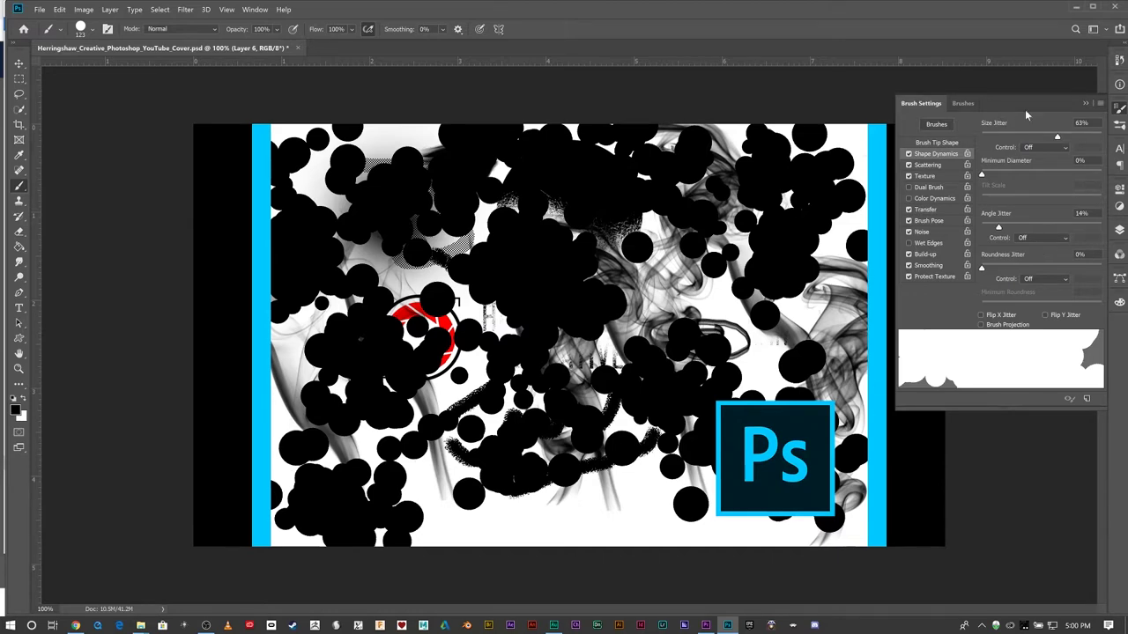
left_click(959, 104)
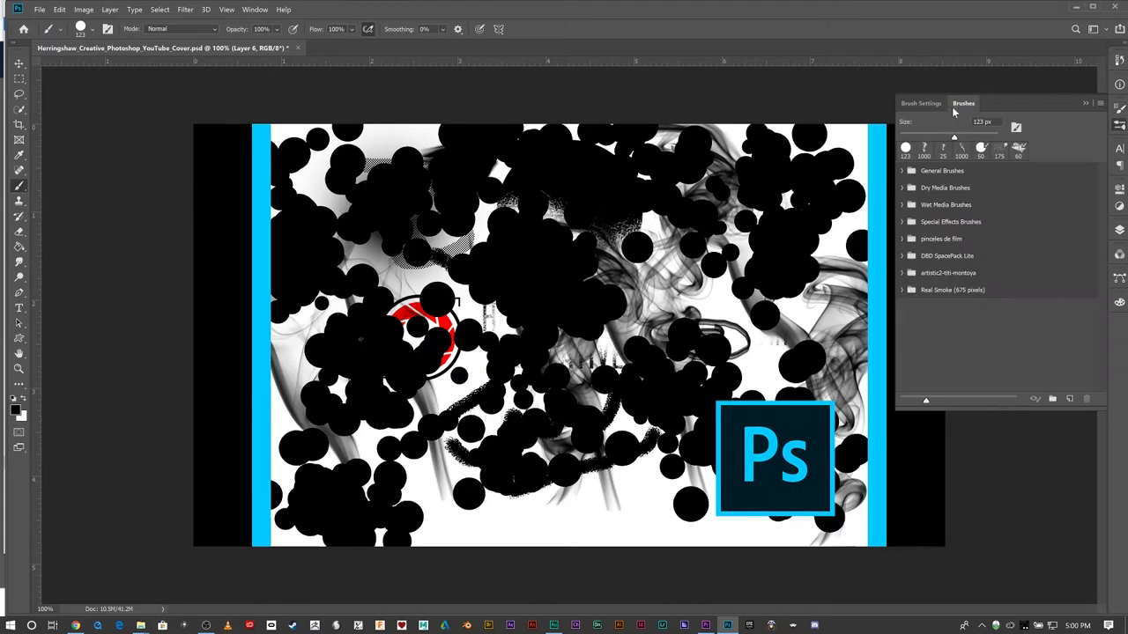
left_click(931, 107)
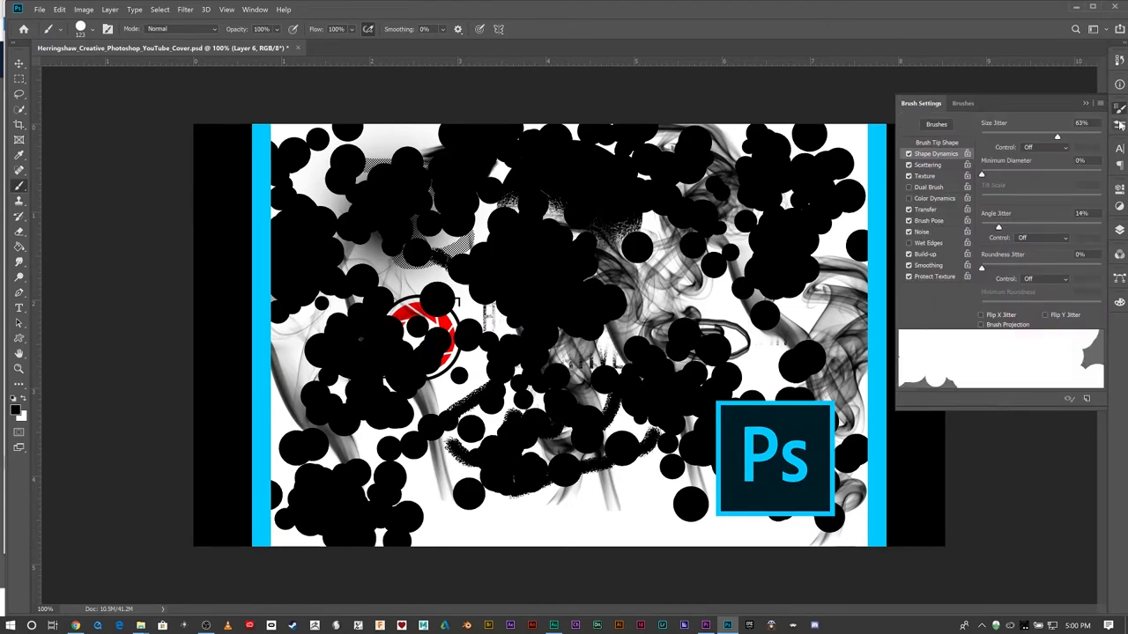
left_click(1119, 125)
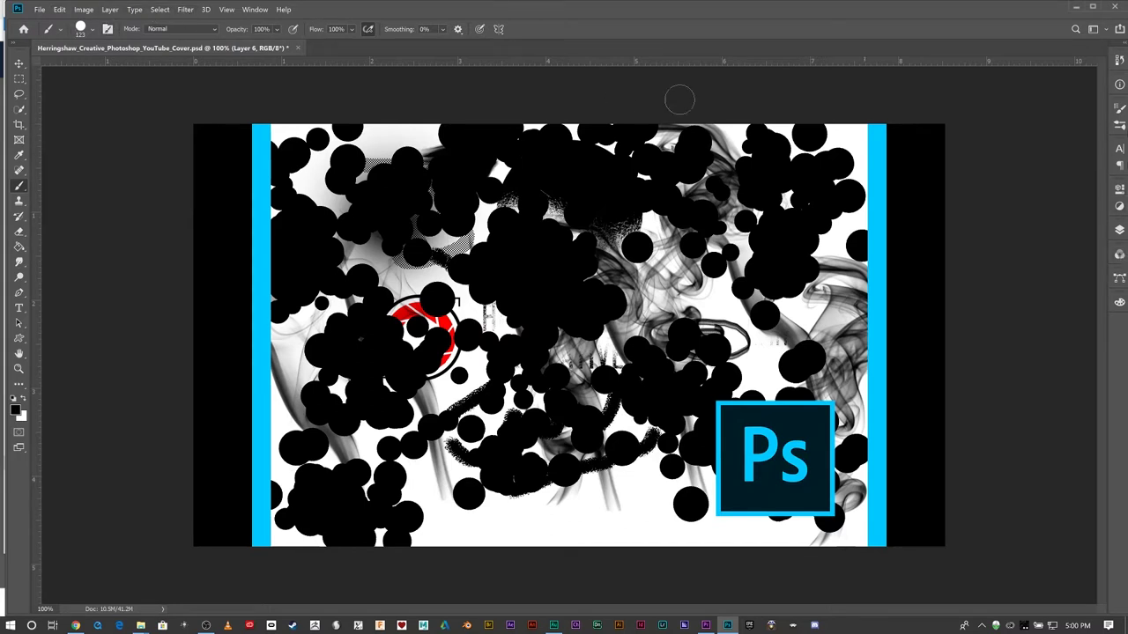
- Keep Normal mode, lower brush opacity to 38% and stamp several translucent grey dabs
left_click(214, 30)
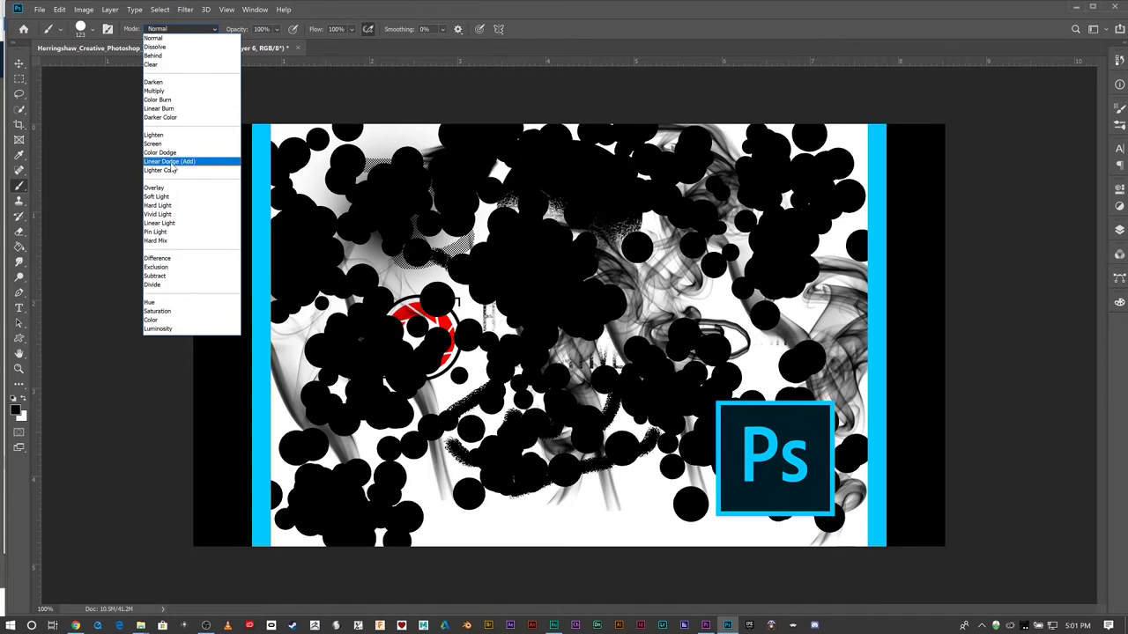
left_click(281, 19)
left_click(275, 29)
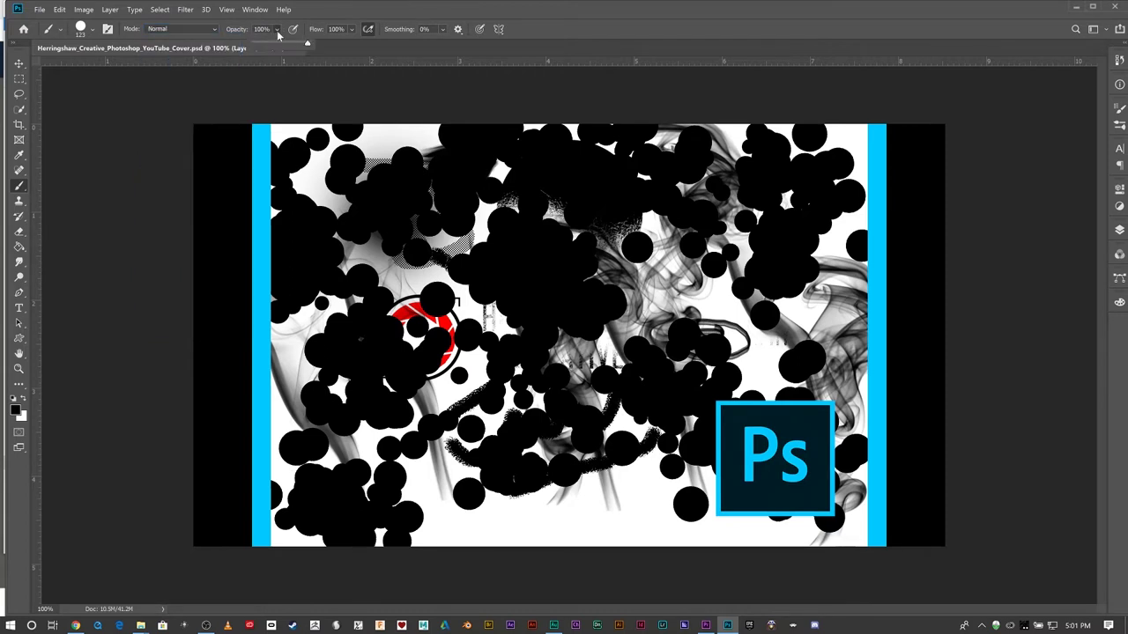
left_click_drag(278, 43, 273, 43)
left_click(403, 344)
left_click(476, 414)
left_click(572, 363)
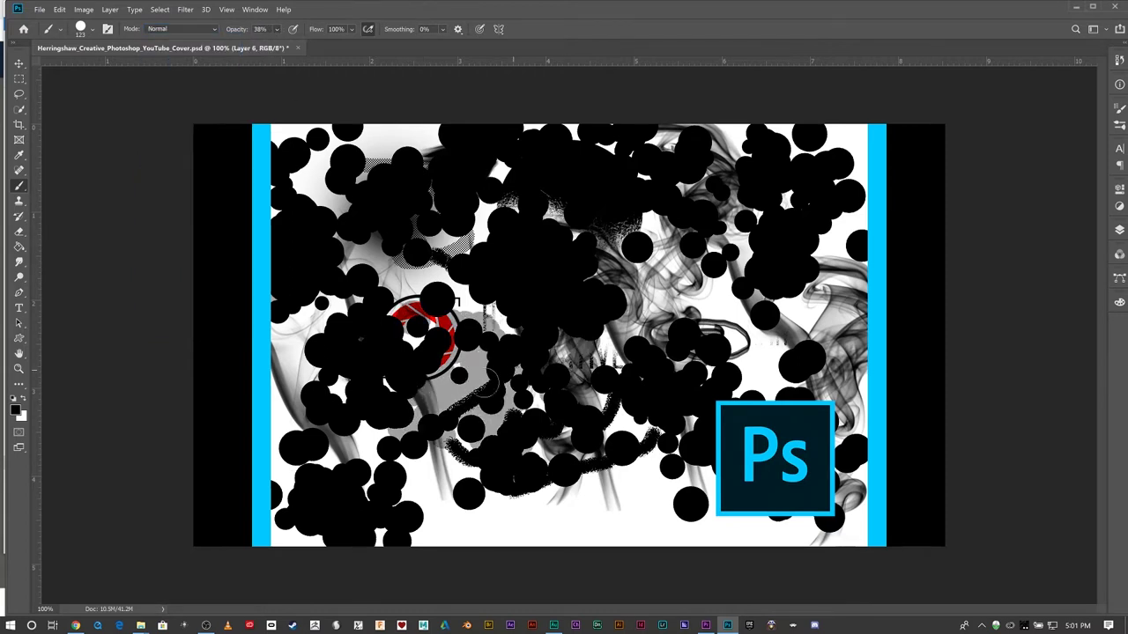
left_click(435, 456)
left_click(586, 399)
left_click(602, 347)
left_click(451, 305)
left_click_drag(479, 259, 479, 259)
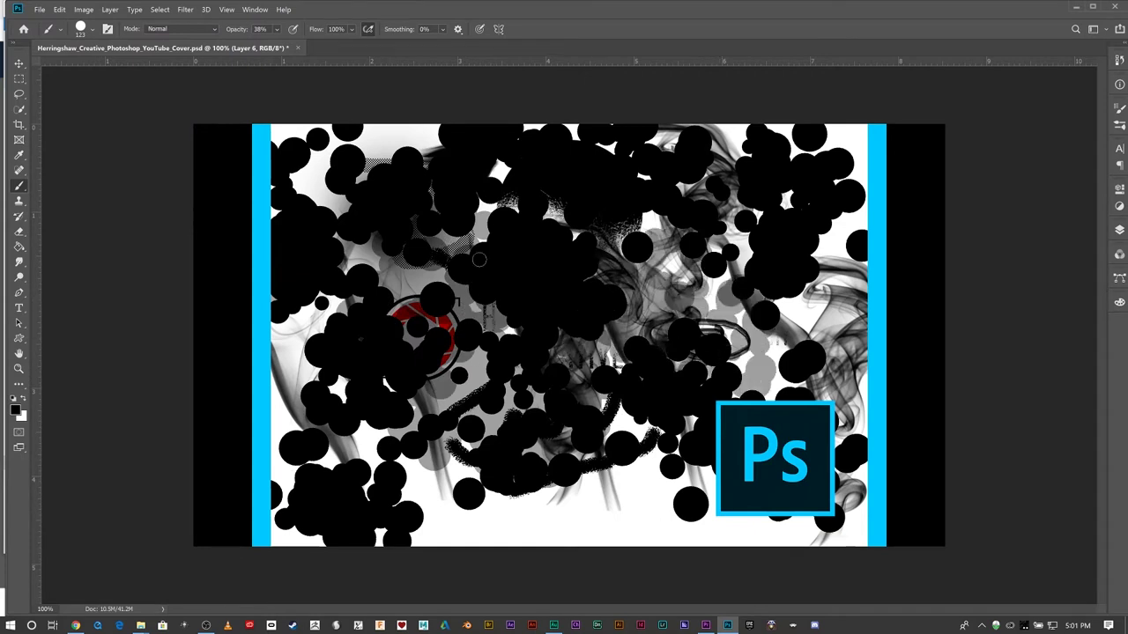
- Restore brush opacity to 100% and paint a band of black dabs along the bottom
left_click(276, 30)
left_click_drag(314, 44, 350, 35)
left_click(354, 10)
mouse_move(452, 522)
left_mouse_down()
mouse_move(479, 540)
mouse_move(589, 521)
left_mouse_up()
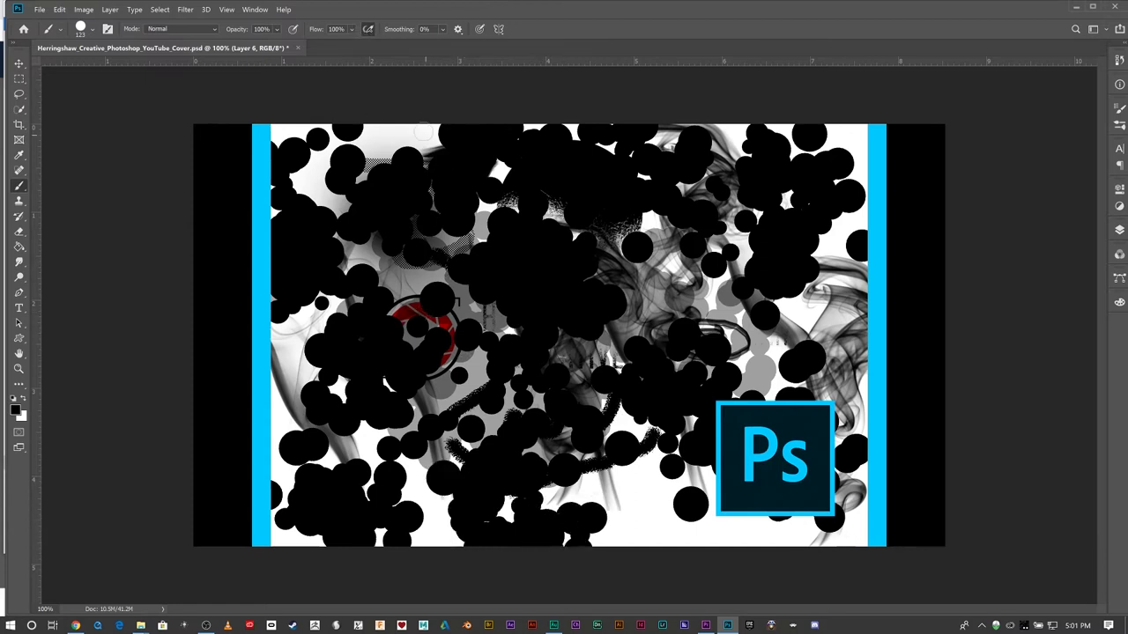
- Set brush flow to 35% and paint soft grey dabs over the right side and Ps logo
left_click(353, 30)
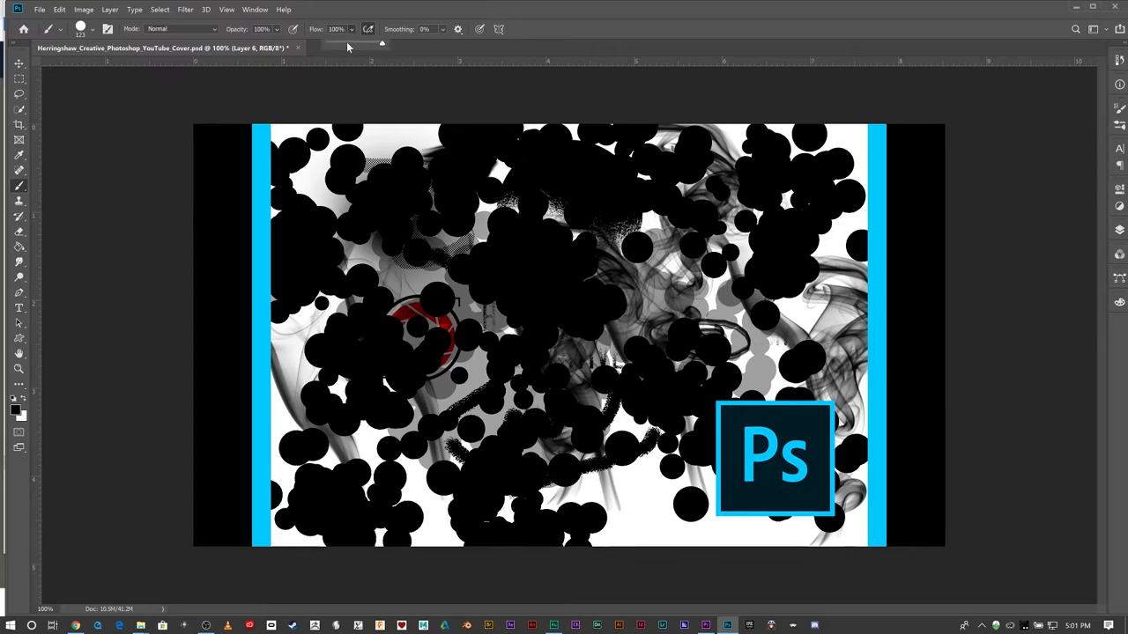
left_click(348, 44)
mouse_move(618, 497)
left_mouse_down()
mouse_move(652, 467)
mouse_move(714, 467)
left_mouse_up()
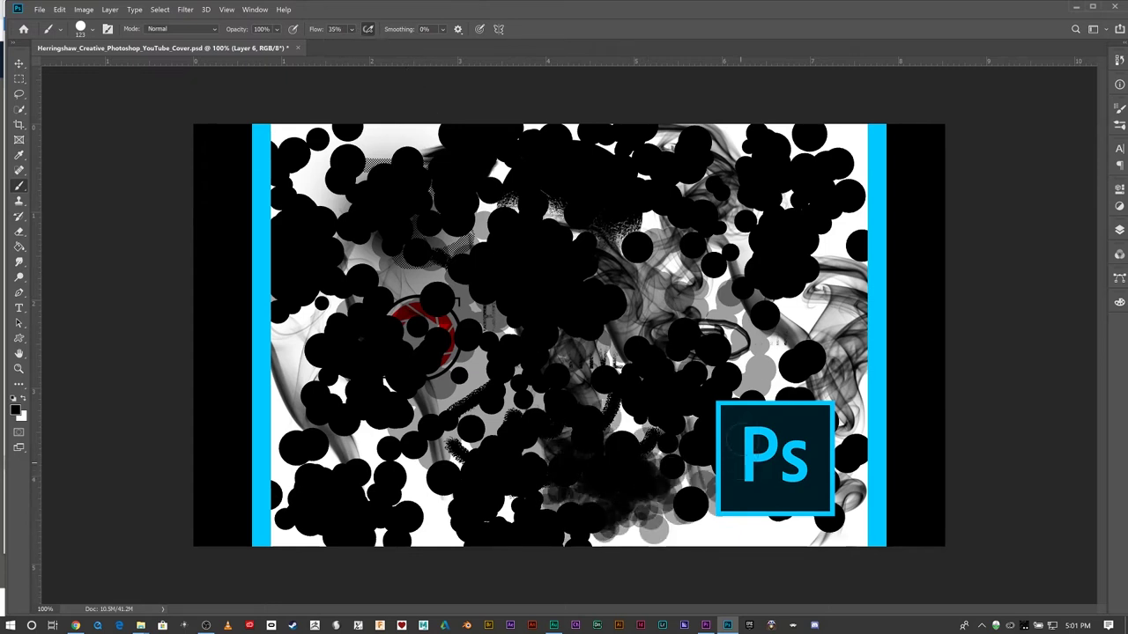
mouse_move(749, 387)
left_mouse_down()
mouse_move(828, 335)
mouse_move(775, 299)
mouse_move(652, 291)
mouse_move(687, 238)
left_mouse_up()
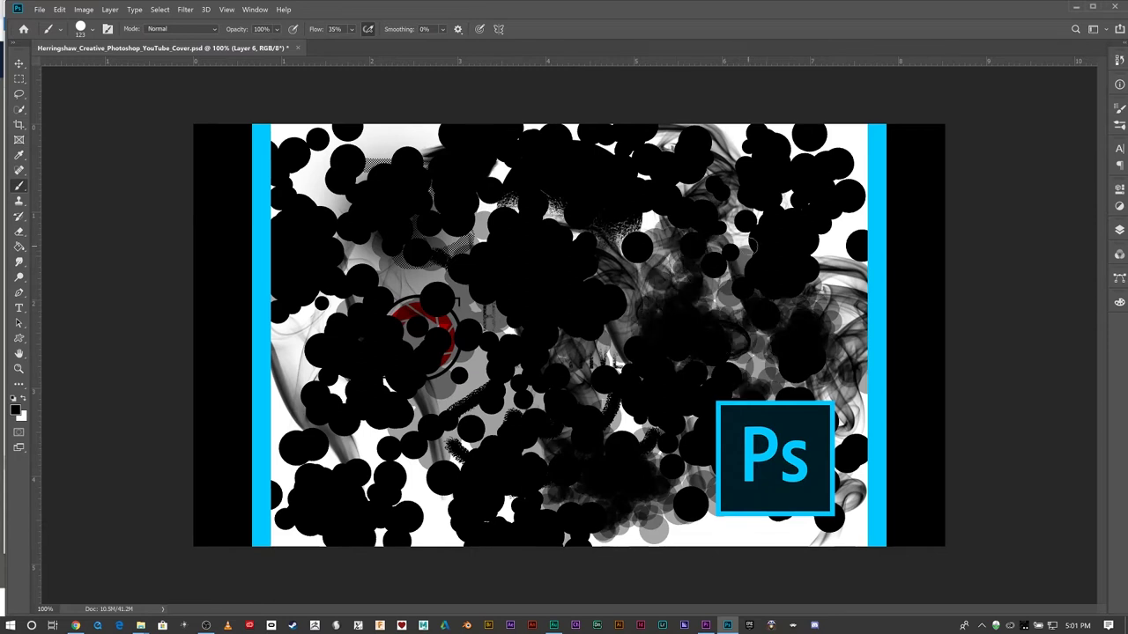
mouse_move(824, 286)
left_mouse_down()
mouse_move(855, 176)
mouse_move(793, 158)
mouse_move(798, 167)
left_mouse_up()
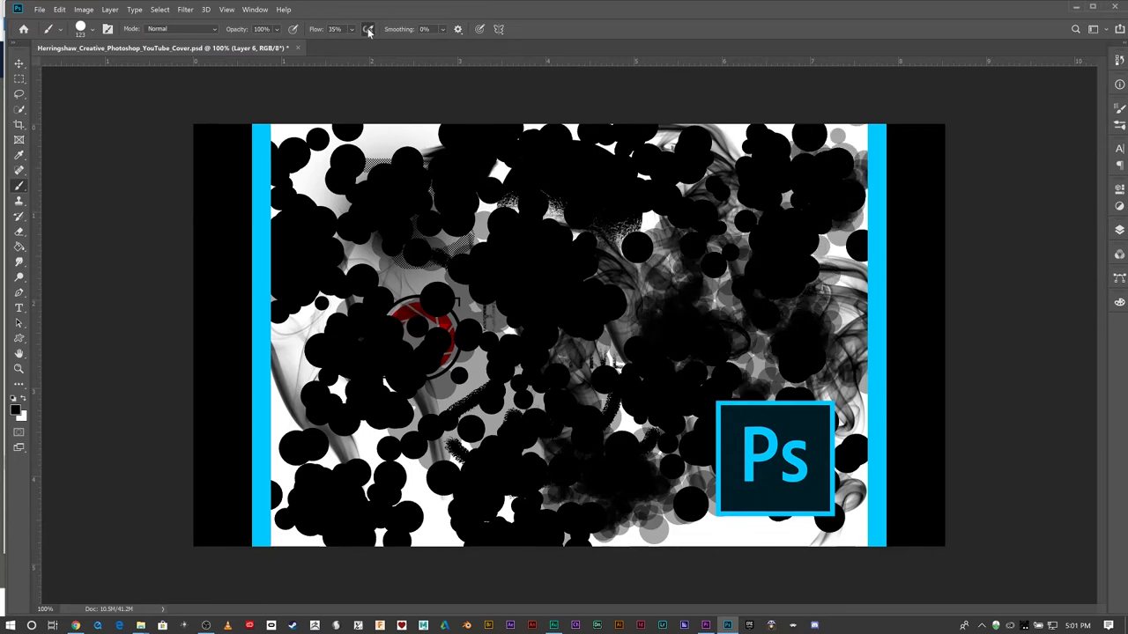
- Reset brush flow to 100% and check the Smoothing setting
left_click(352, 29)
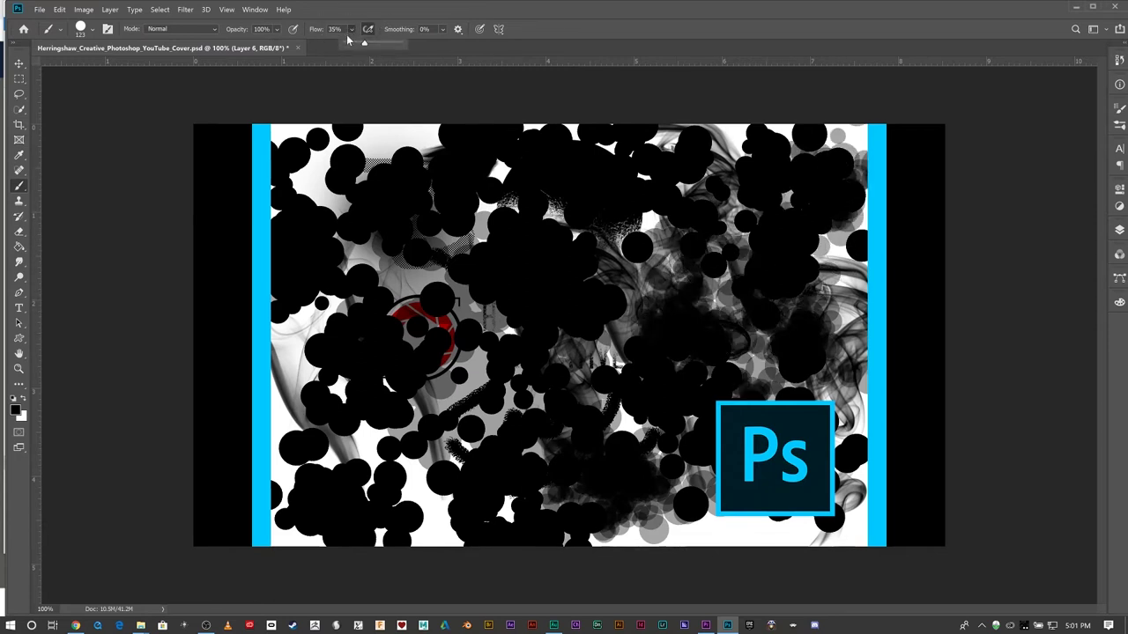
left_click_drag(365, 43, 440, 41)
left_click(445, 29)
left_click(442, 29)
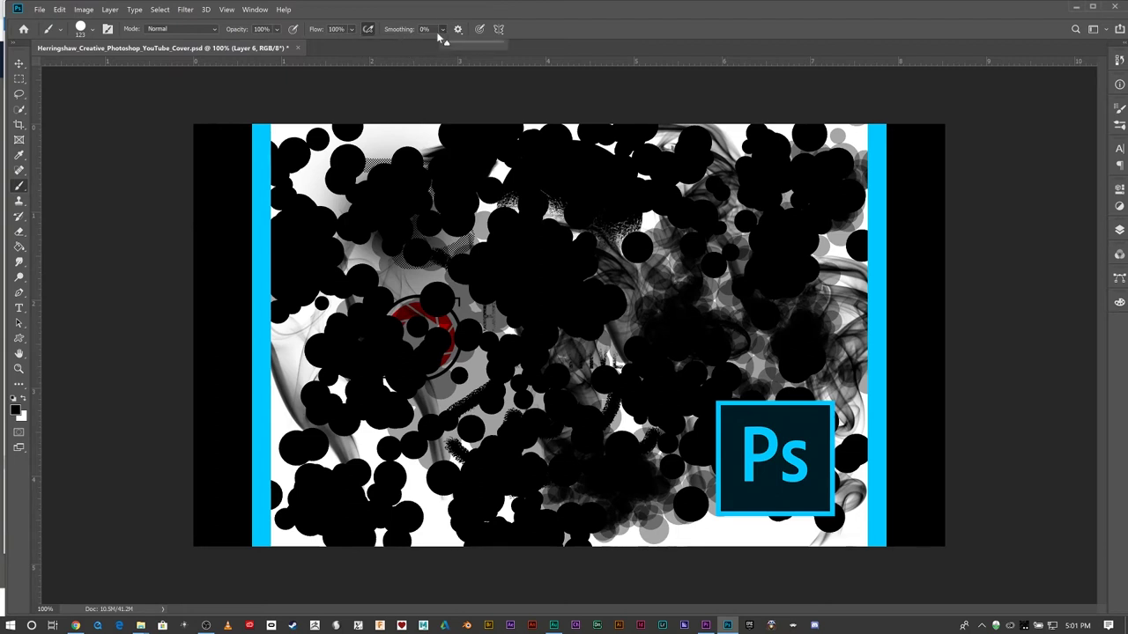
left_click(451, 21)
left_click(90, 32)
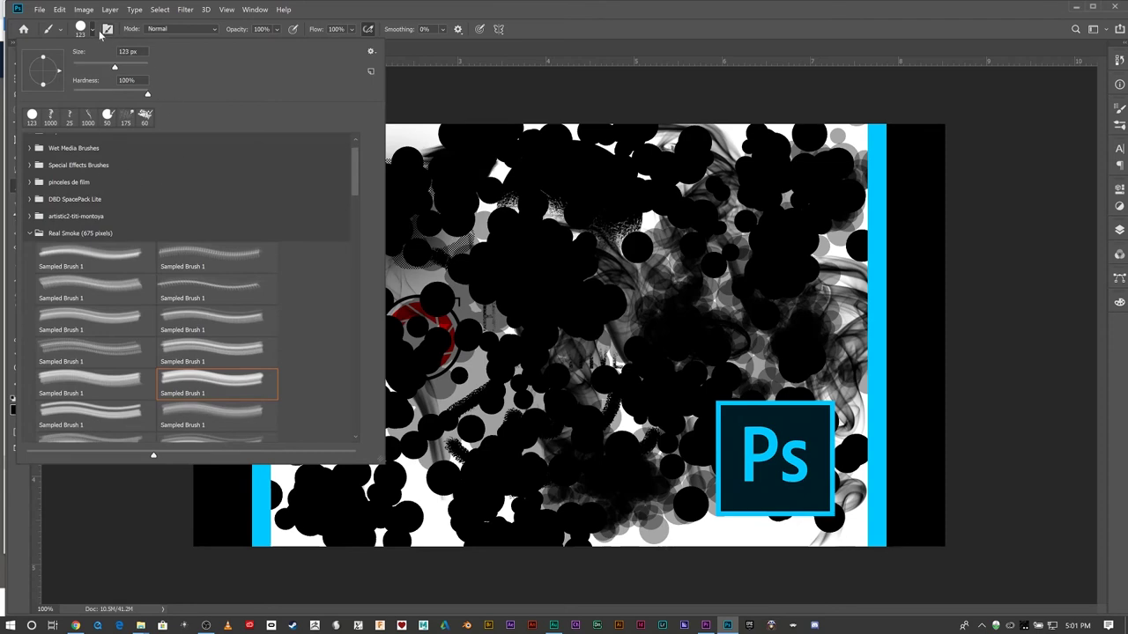
- Reopen Brush Settings on Shape Dynamics, showing 63% size jitter and 14% angle jitter
left_click(100, 32)
left_click(1120, 109)
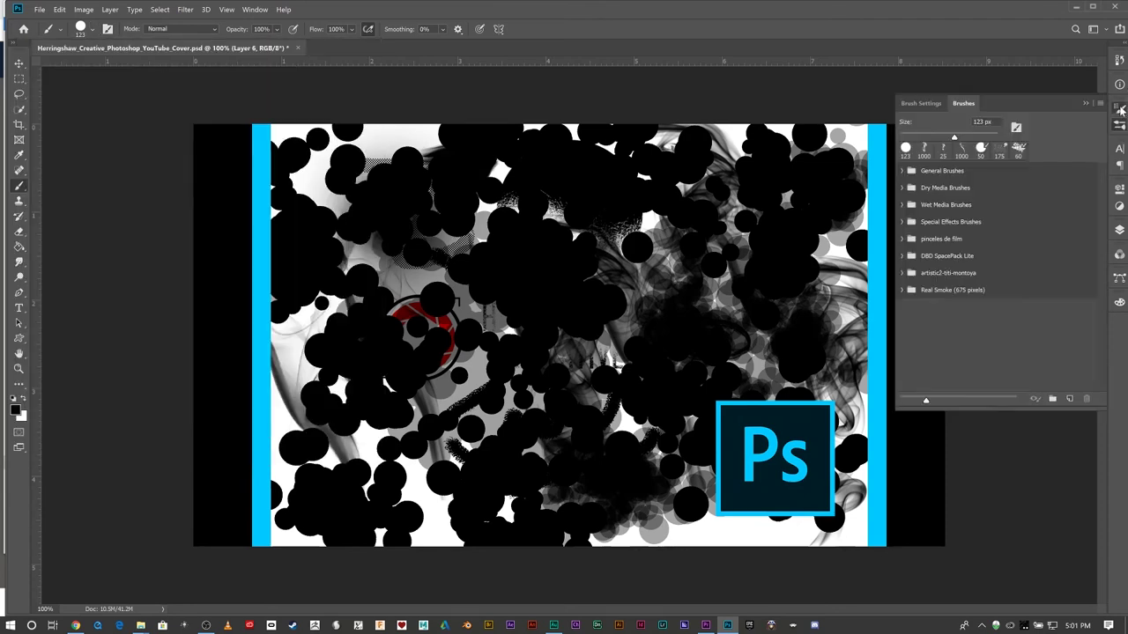
left_click(1121, 108)
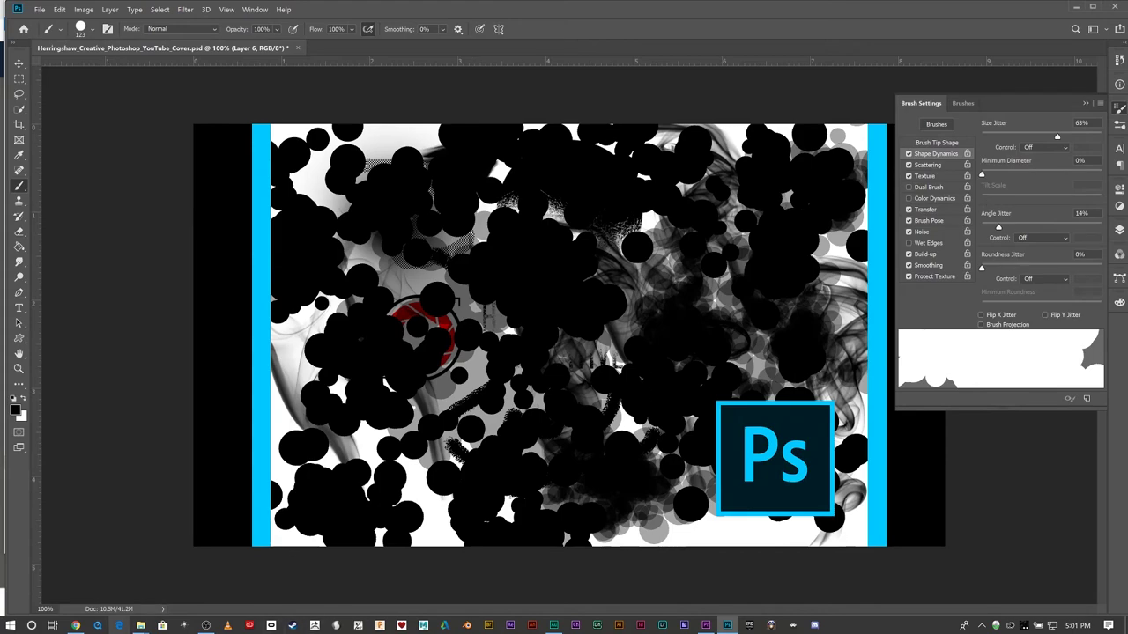
left_click(76, 626)
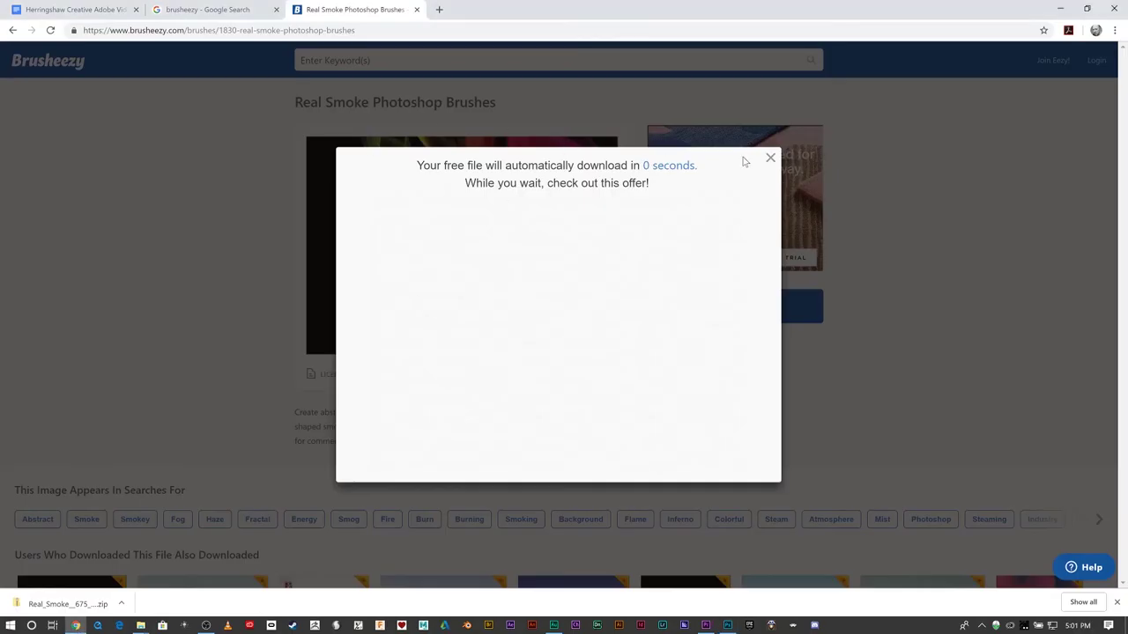
left_click(770, 157)
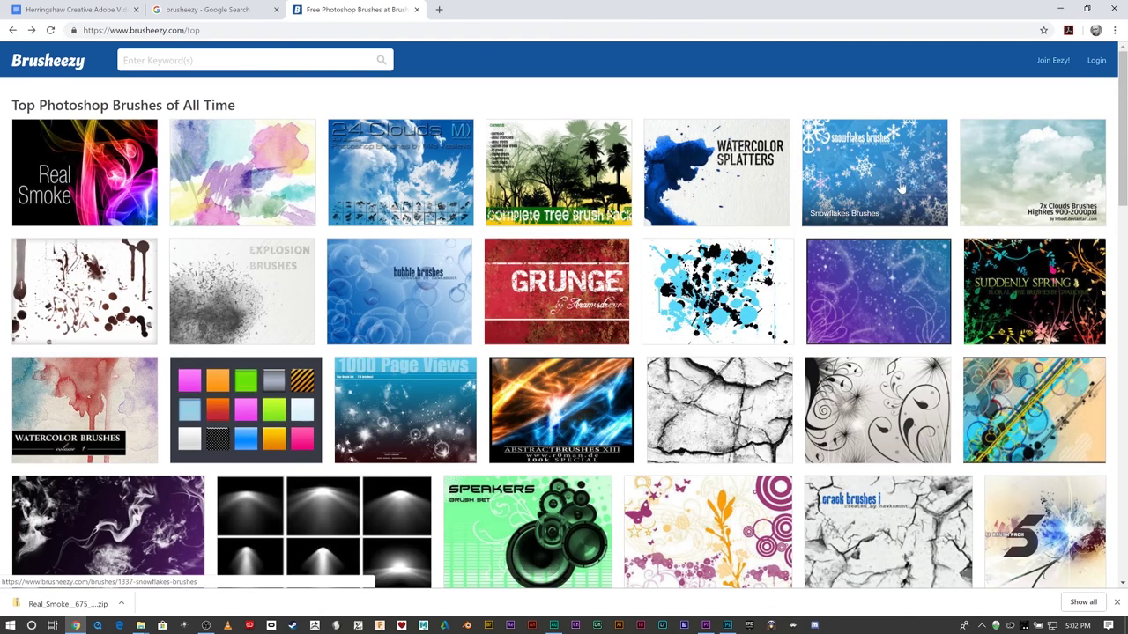
scroll(539, 438, "down", 4)
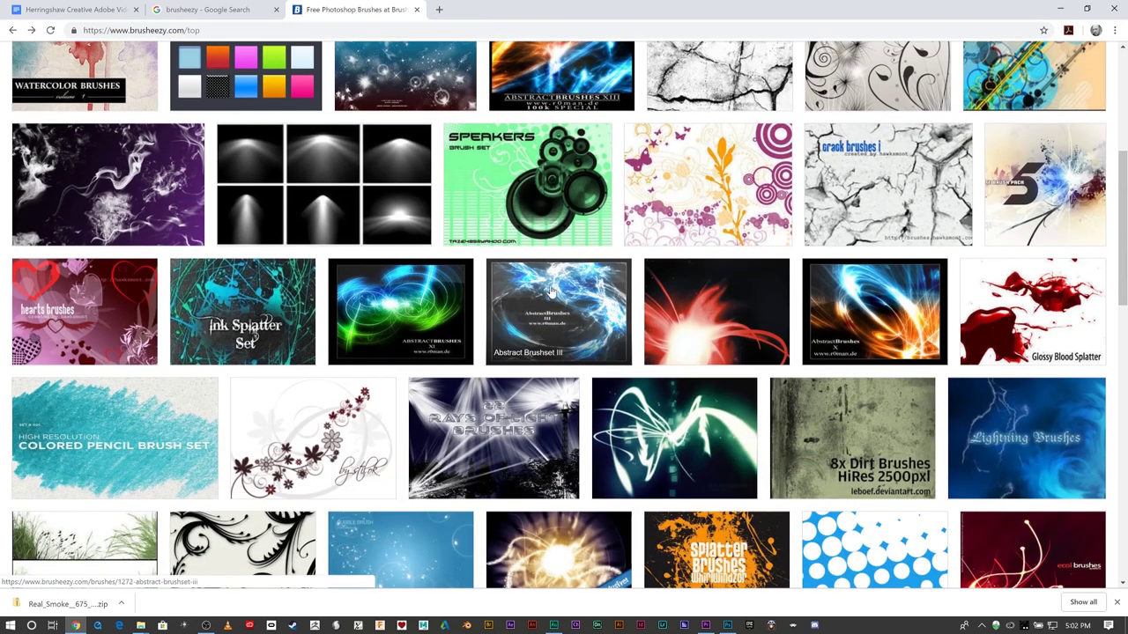
key("alt+Tab")
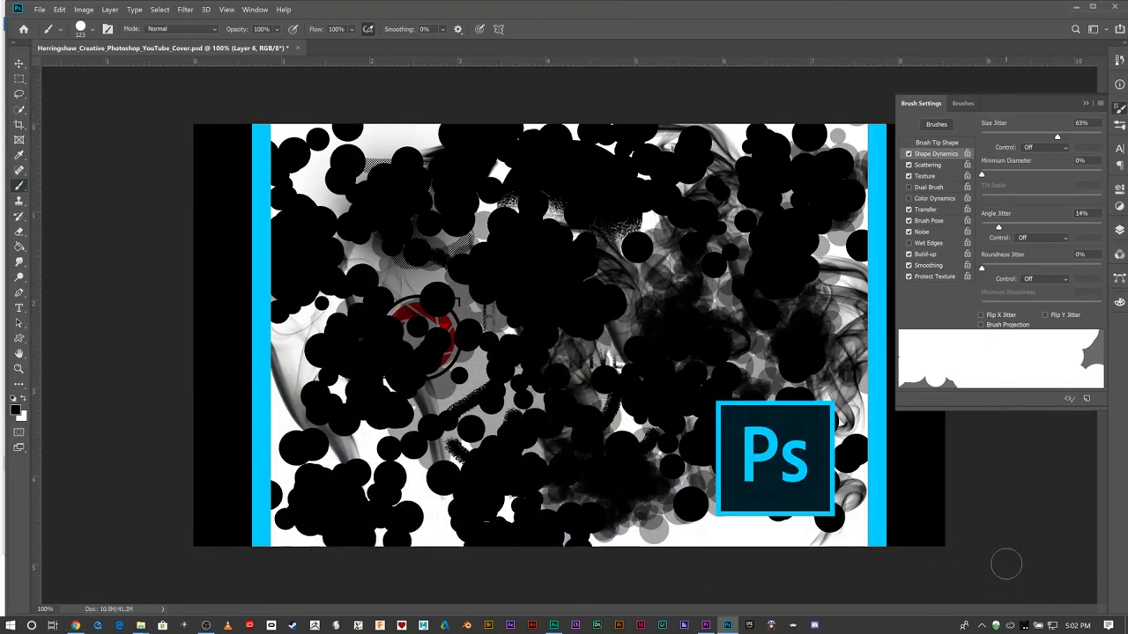